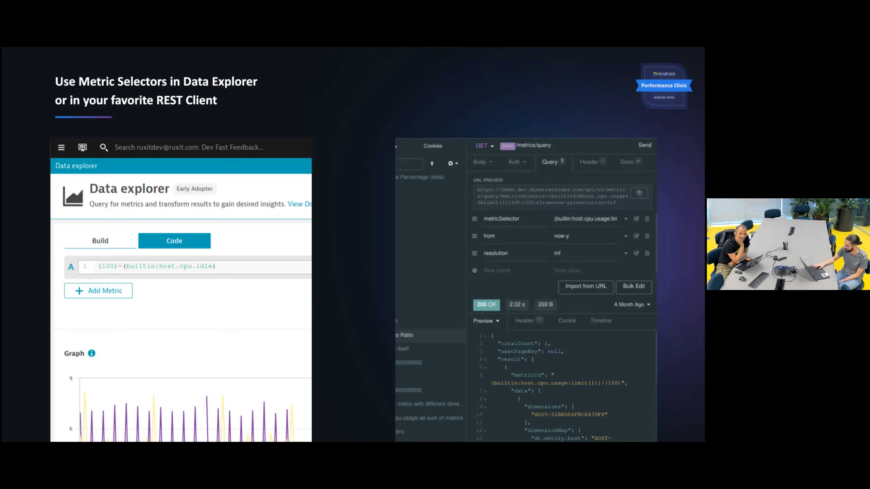
pyautogui.press('Right')
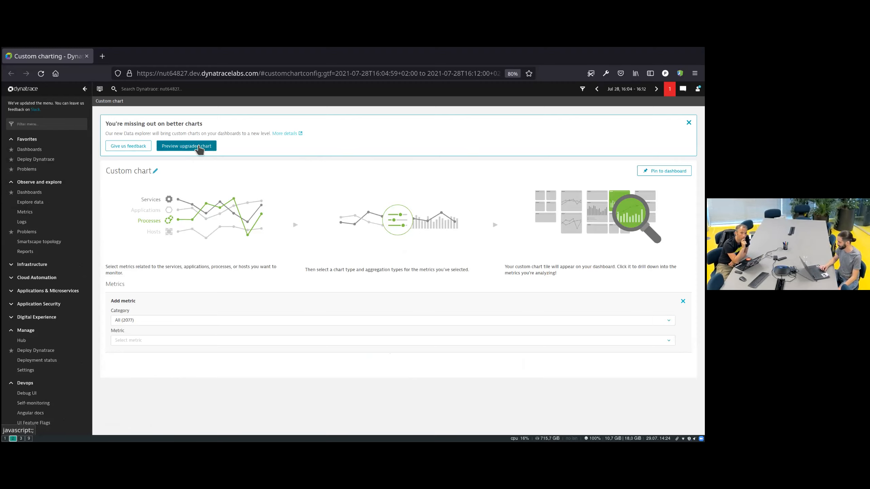
# Preview the upgraded chart in Data explorer and enter builtin:service.errors.total.count as code for metric A.
pyautogui.click(199, 149)
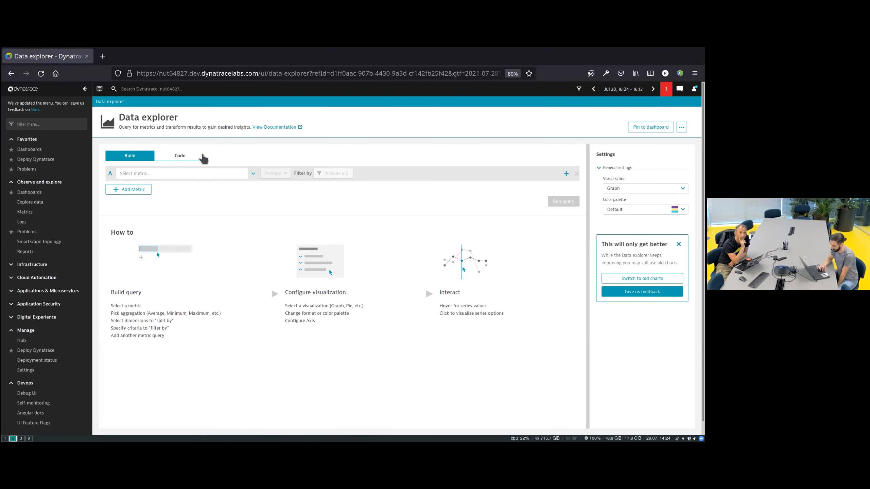
pyautogui.click(185, 160)
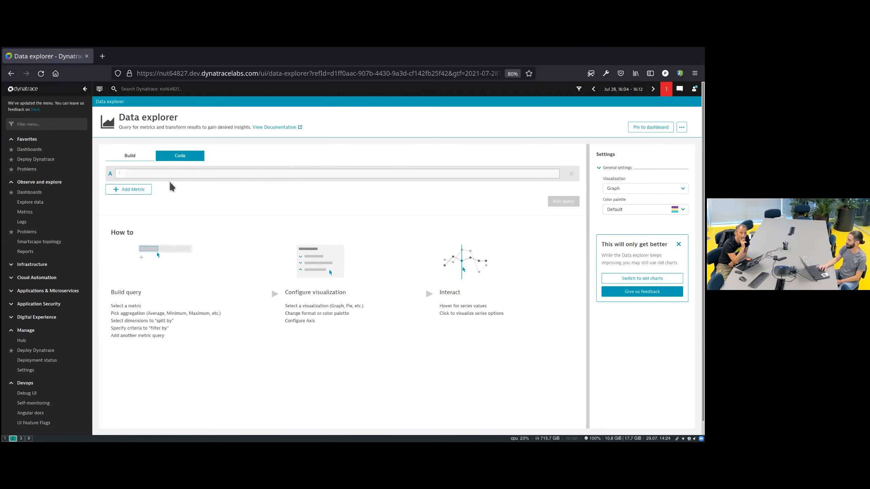
pyautogui.click(176, 174)
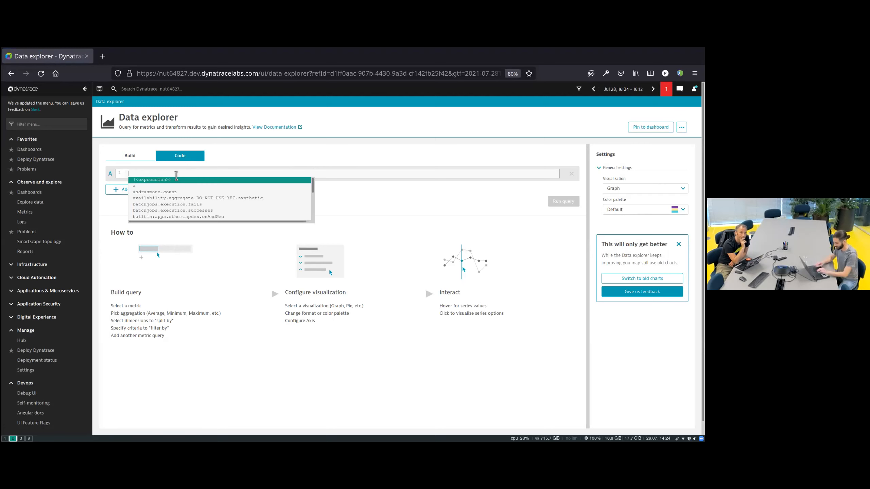
pyautogui.write('errors.tota')
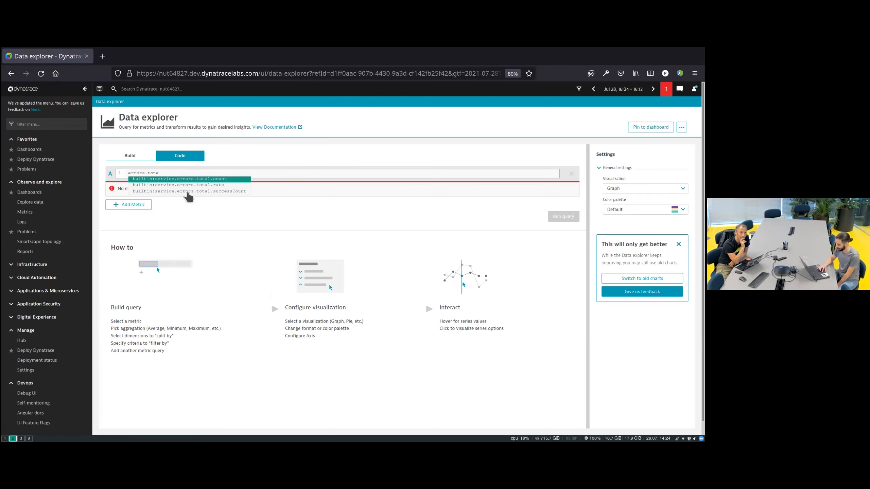
pyautogui.click(199, 178)
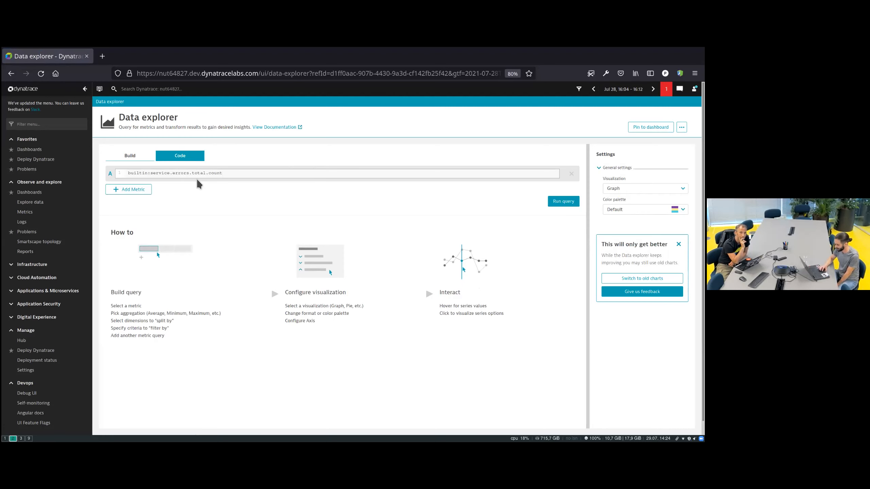
# Add a second metric query with the selector builtin:service.errors.total.successCount.
pyautogui.click(144, 192)
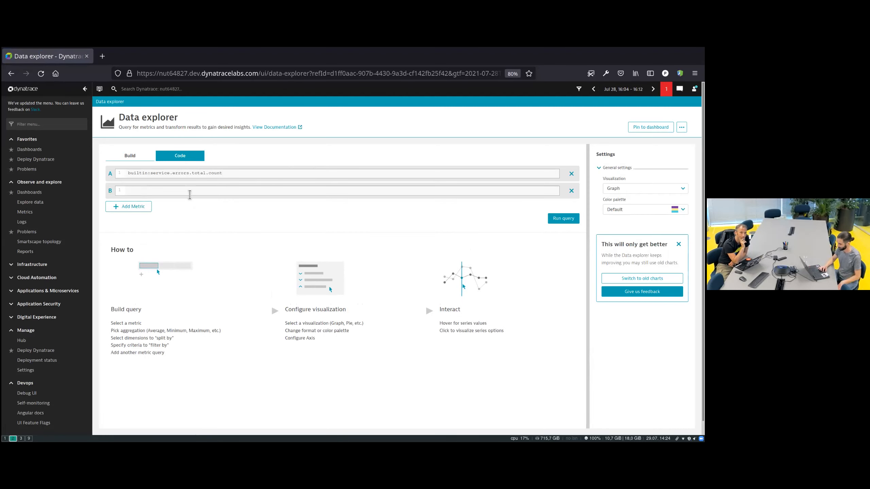
pyautogui.click(189, 193)
pyautogui.write('errors.total')
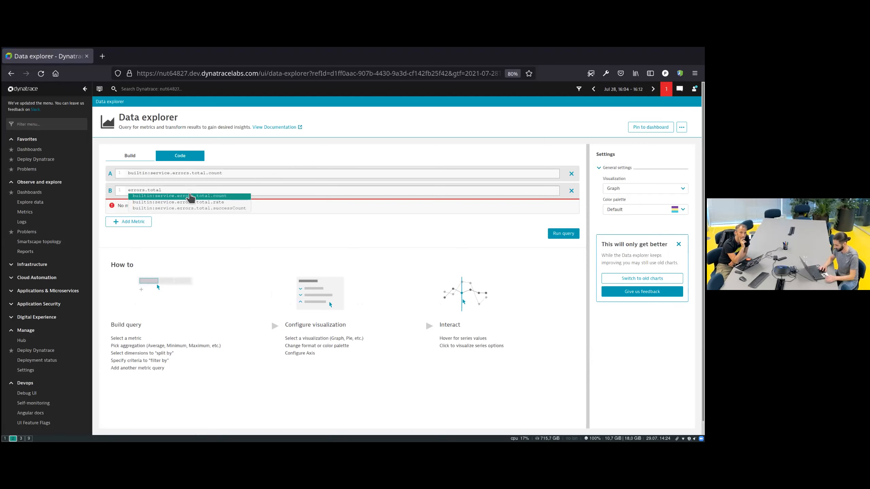
pyautogui.click(230, 208)
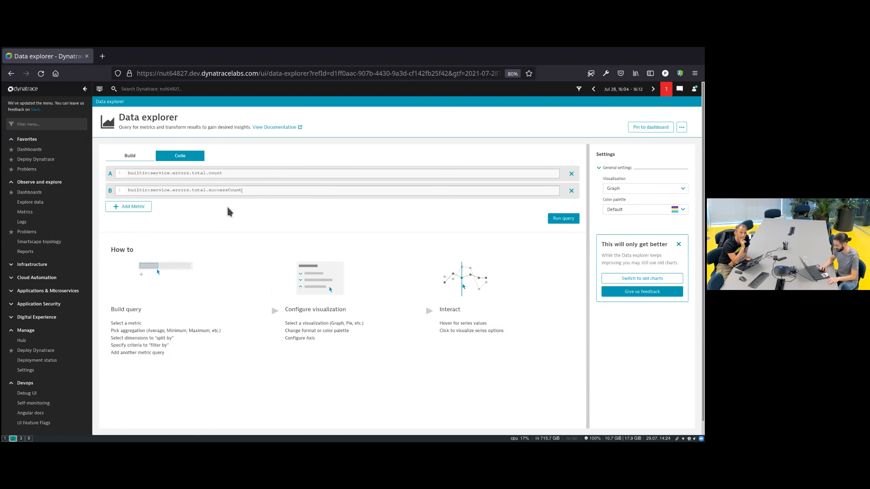
# Restrict the data to the PerformanceClinic management zone and run the query for both metrics.
pyautogui.click(579, 89)
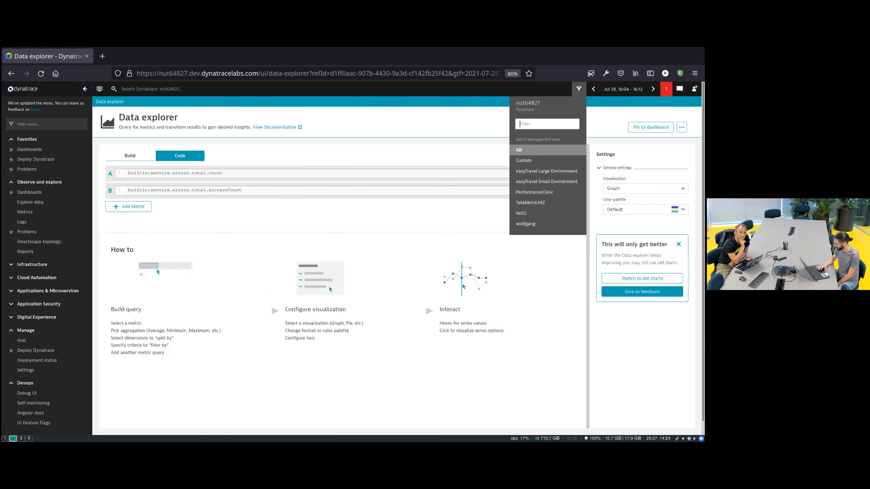
pyautogui.click(548, 192)
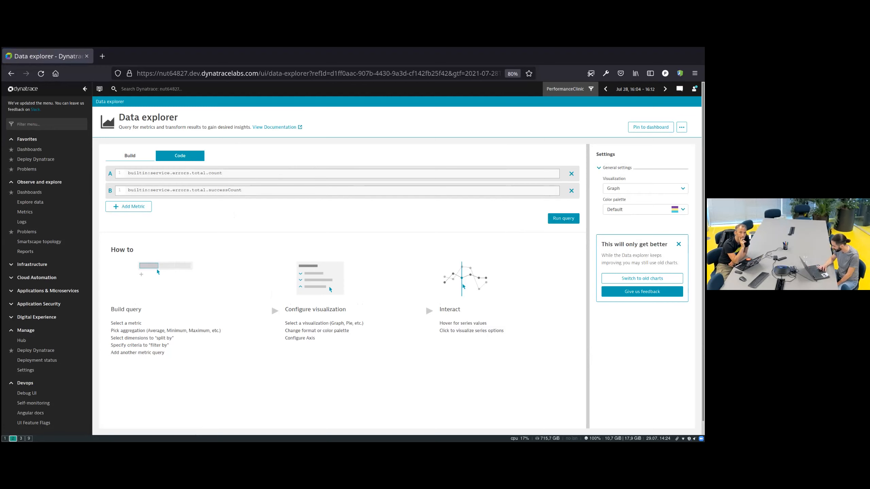
pyautogui.click(564, 219)
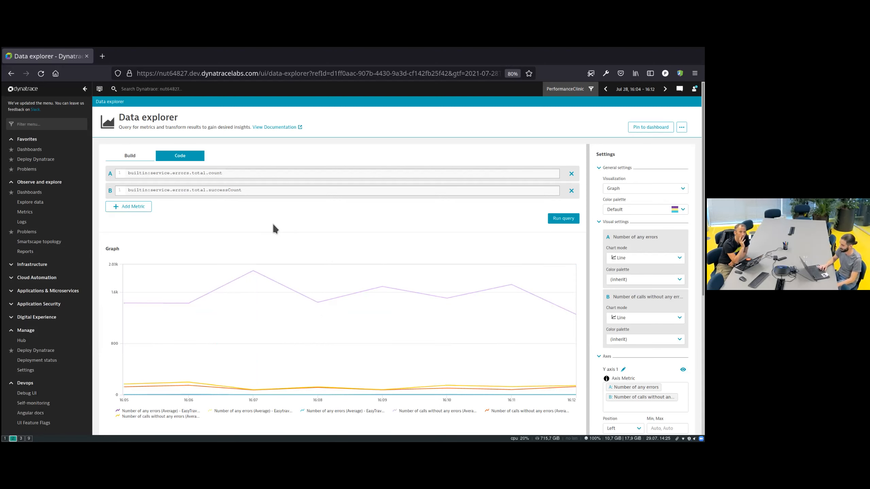
# Add a third metric query and begin it with metric B's selector as numerator: (builtin:service.errors.total.successCount)/.
pyautogui.click(145, 207)
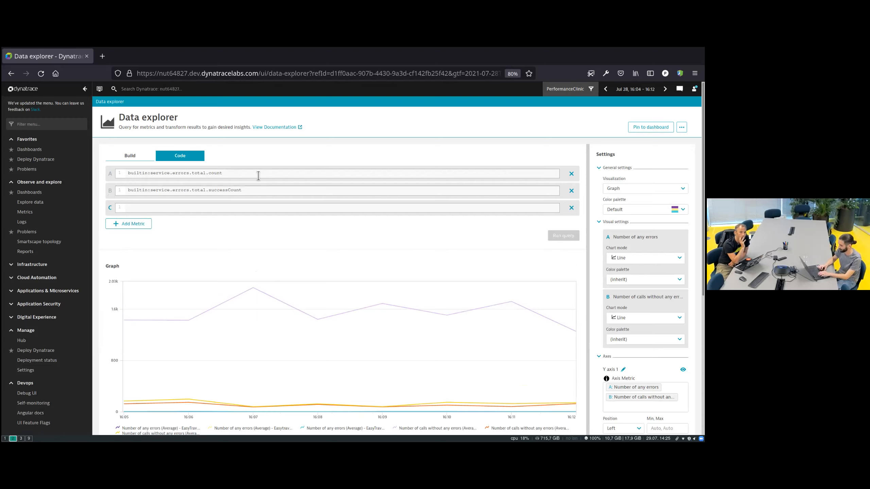
pyautogui.moveTo(260, 191); pyautogui.dragTo(118, 187)
pyautogui.hotkey('ctrl', 'c')
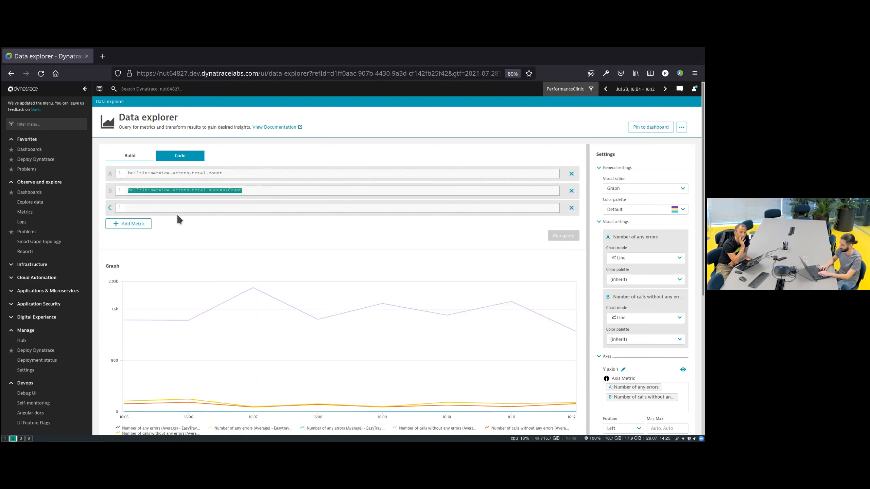
pyautogui.click(148, 208)
pyautogui.write('(')
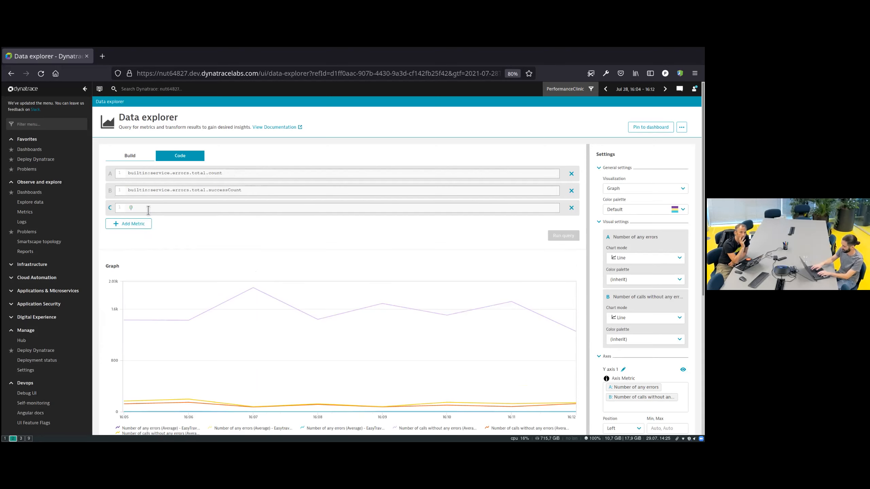
pyautogui.hotkey('ctrl', 'v')
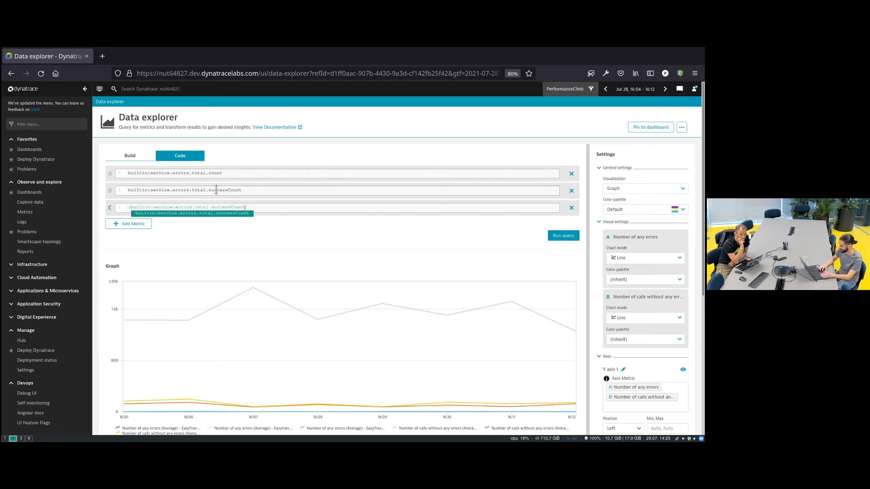
pyautogui.write('/')
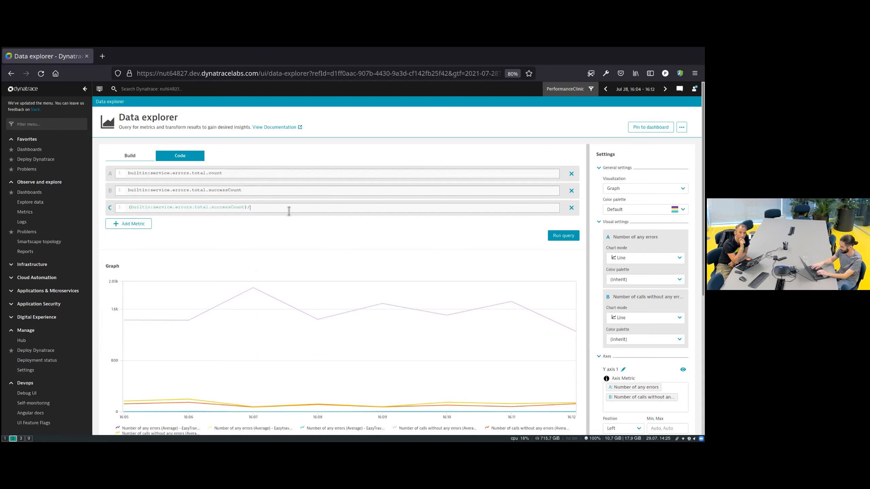
# Append the denominator ((builtin:service.errors.total.successCount)+(error.total)) to the expression in query C.
pyautogui.write('(')
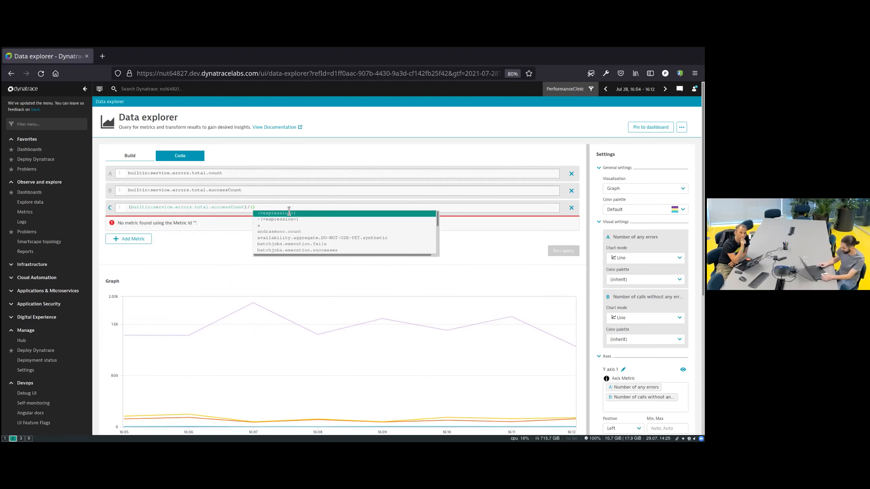
pyautogui.write('(')
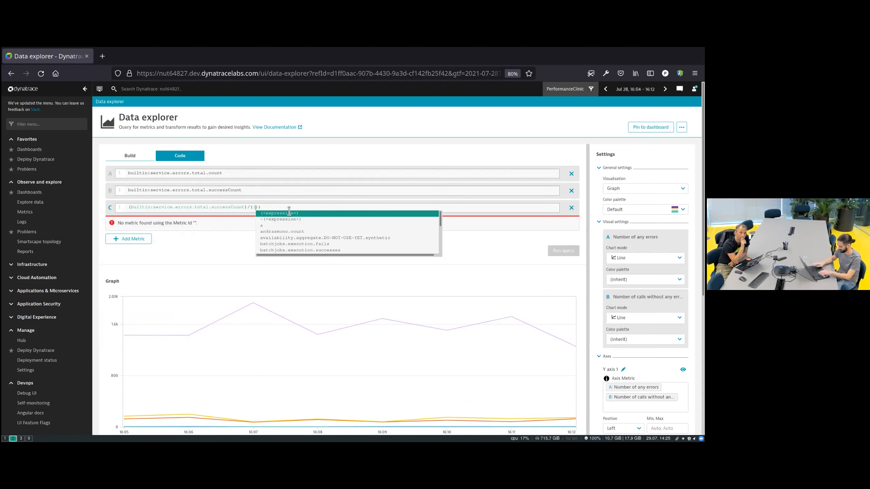
pyautogui.hotkey('ctrl', 'v')
pyautogui.write(')+')
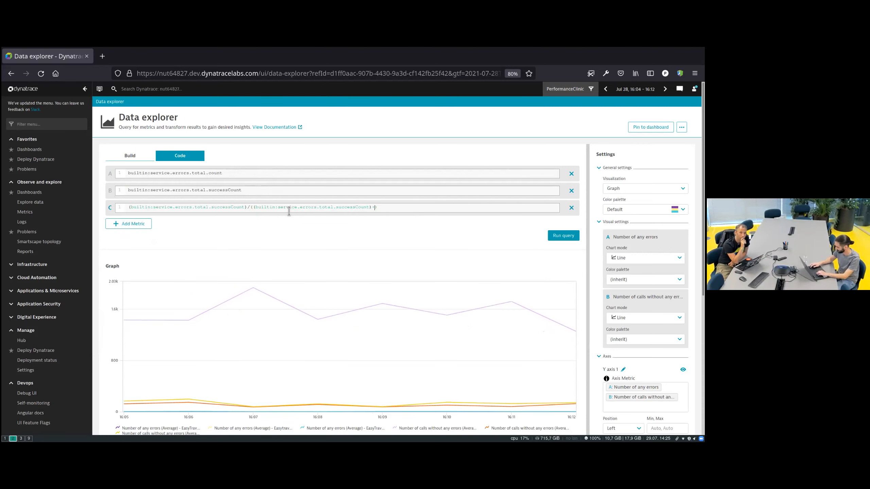
pyautogui.write('(')
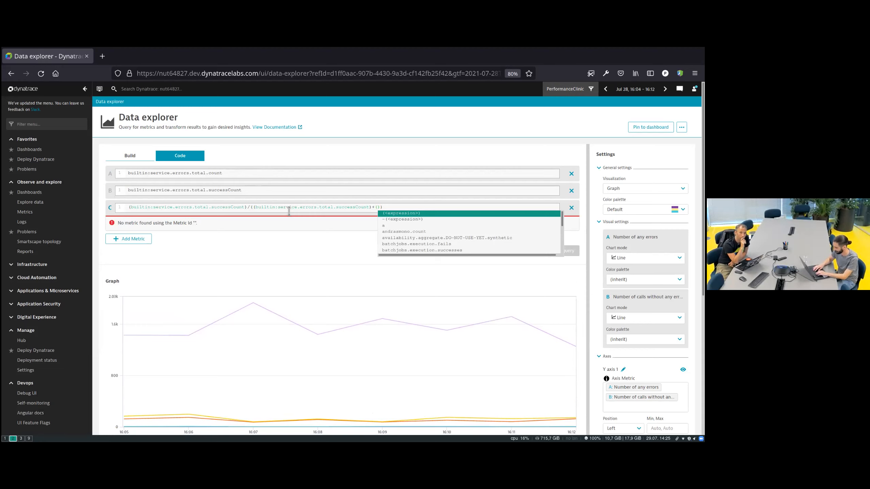
pyautogui.write('error.total')
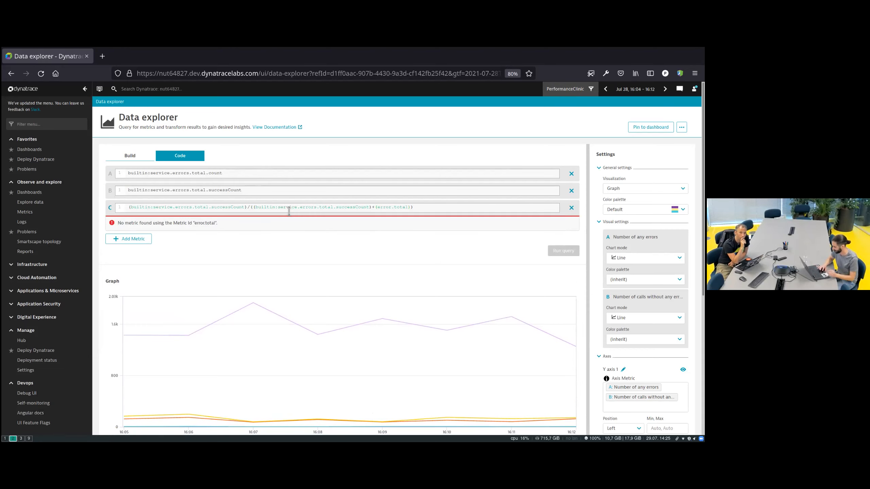
# Replace error.total in query C's denominator with metric A's selector, builtin:service.errors.total.count.
pyautogui.click(256, 173)
pyautogui.press('alt')
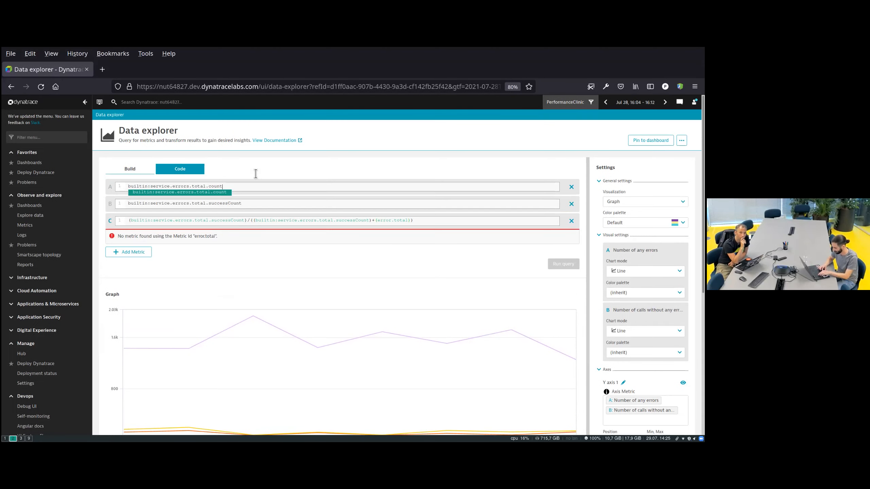
pyautogui.click(233, 192)
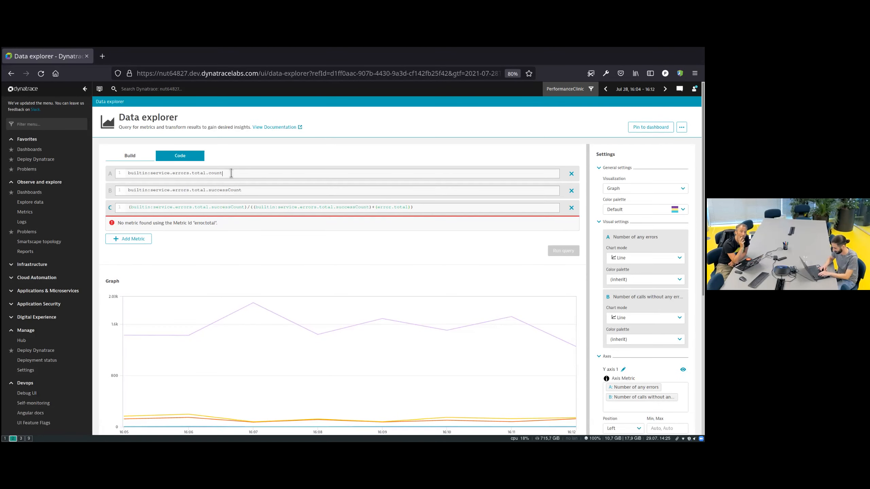
pyautogui.tripleClick(231, 173)
pyautogui.hotkey('ctrl', 'c')
pyautogui.moveTo(377, 208); pyautogui.dragTo(408, 208)
pyautogui.hotkey('ctrl', 'v')
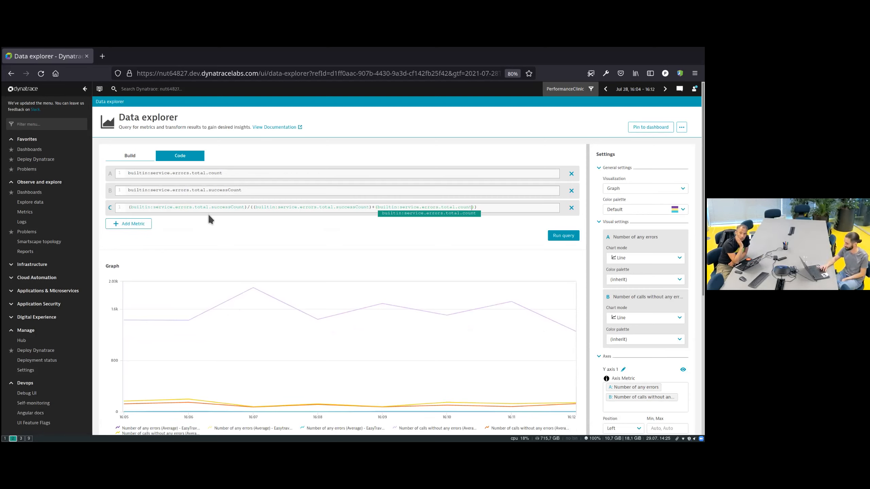
pyautogui.click(222, 229)
pyautogui.click(360, 208)
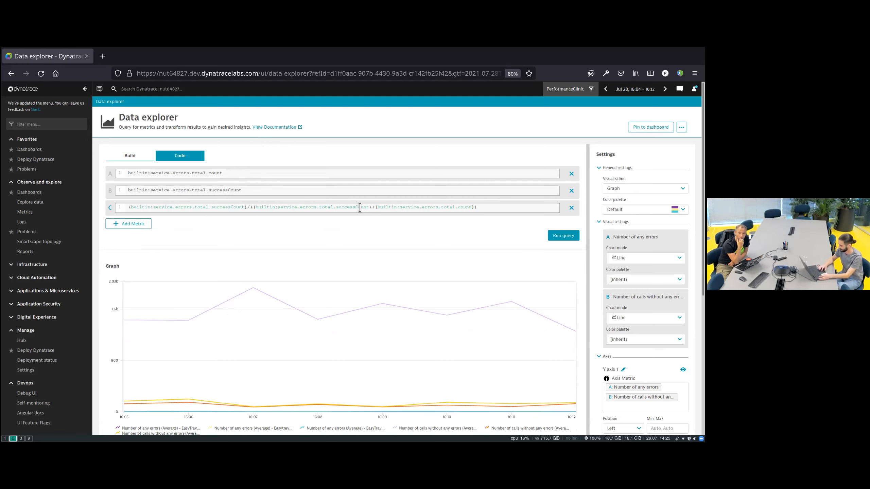
# Prefix the query C expression with (100)* to get a percentage, and run the query.
pyautogui.click(130, 207)
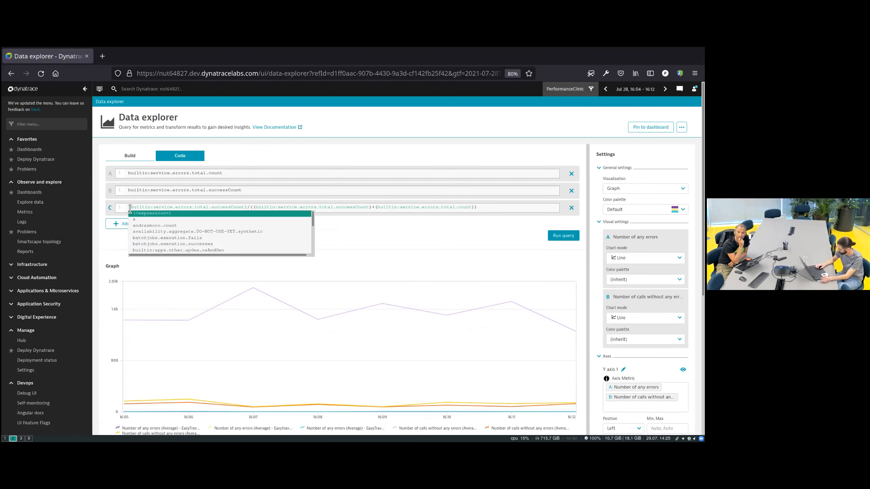
pyautogui.write('(10')
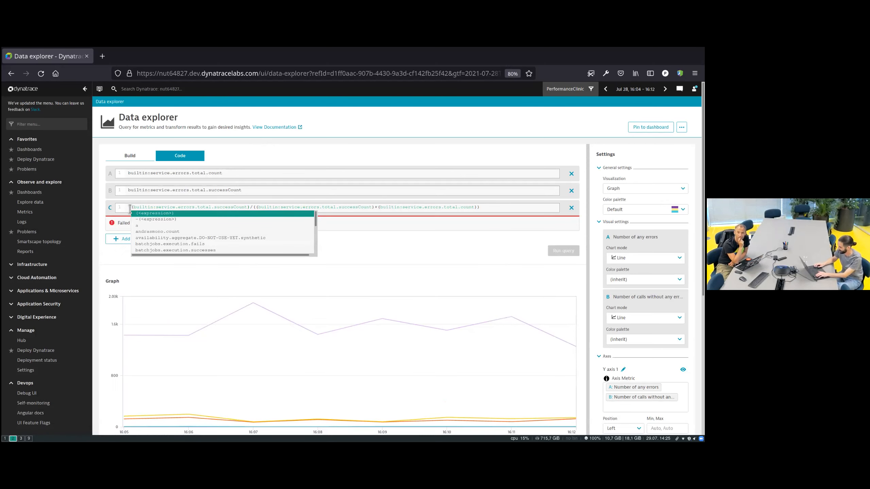
pyautogui.write('0)')
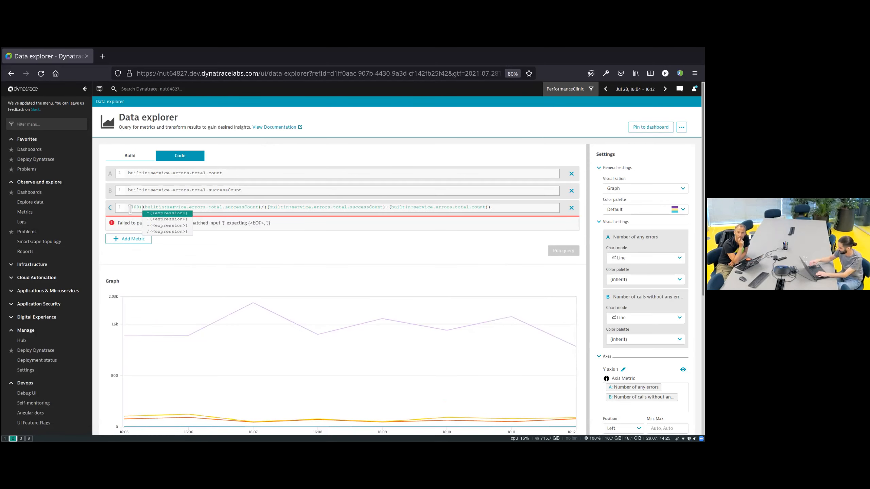
pyautogui.write('*')
pyautogui.moveTo(129, 208); pyautogui.dragTo(239, 208)
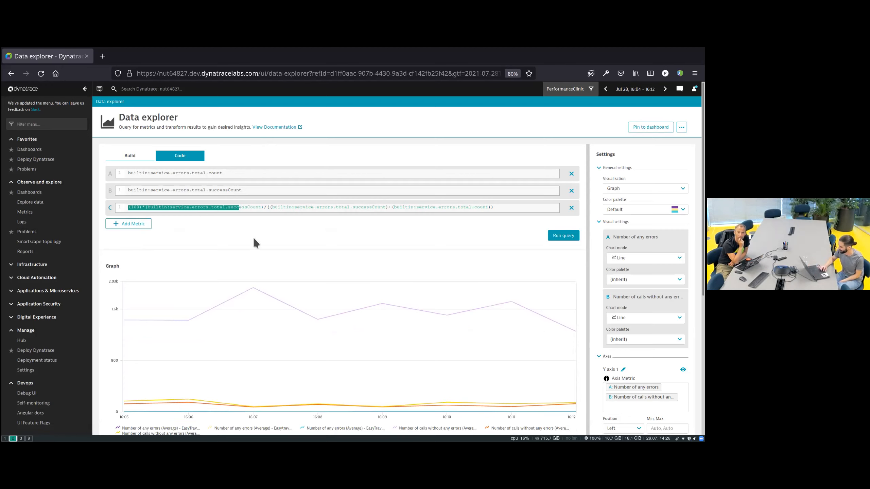
pyautogui.click(252, 208)
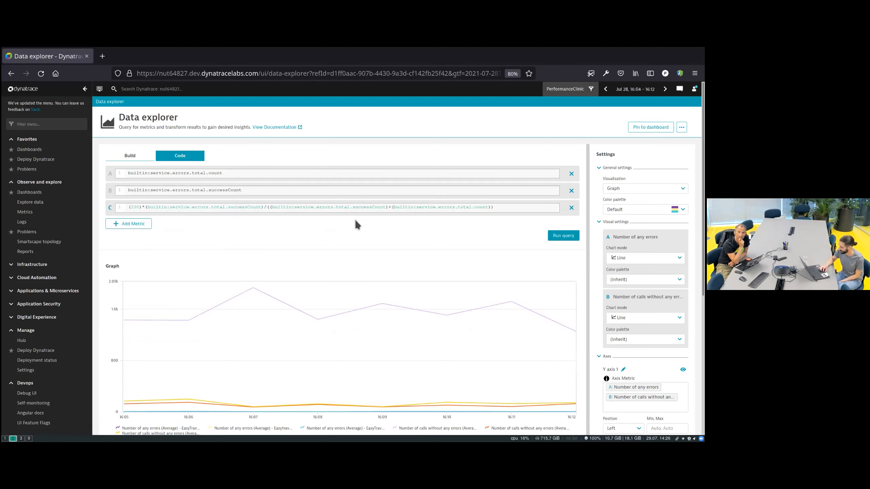
pyautogui.click(563, 235)
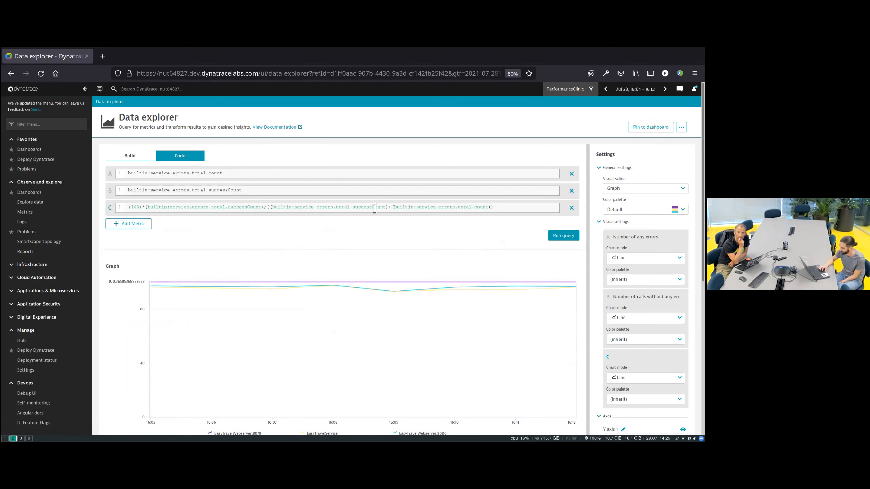
pyautogui.moveTo(478, 292)
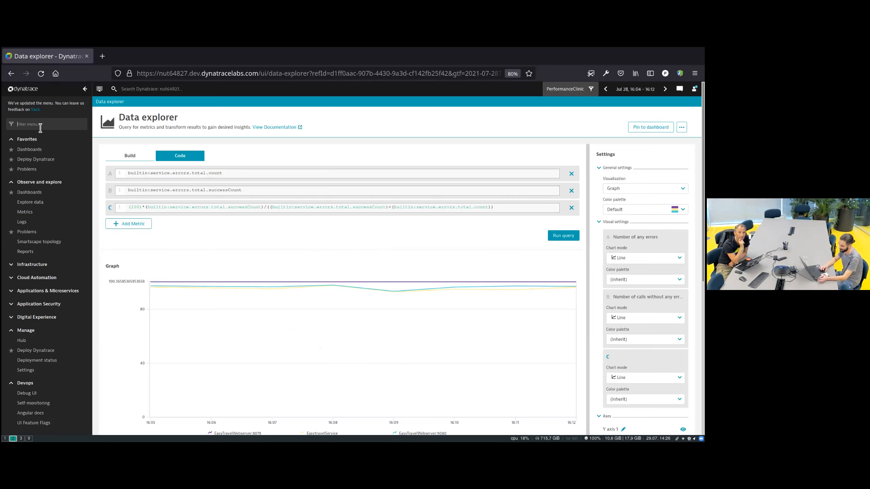
# Filter the navigation menu by "sl" and copy the complete query C expression.
pyautogui.click(40, 126)
pyautogui.write('sl')
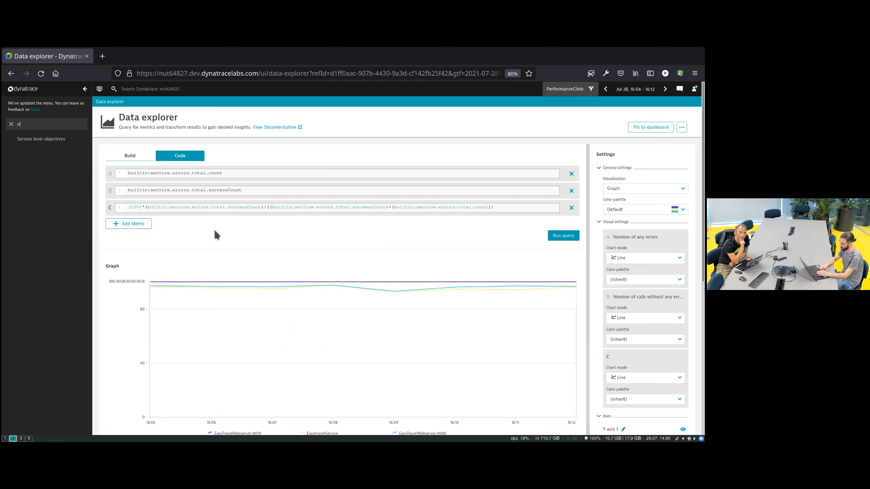
pyautogui.click(198, 207)
pyautogui.hotkey('ctrl', 'a')
pyautogui.hotkey('ctrl', 'c')
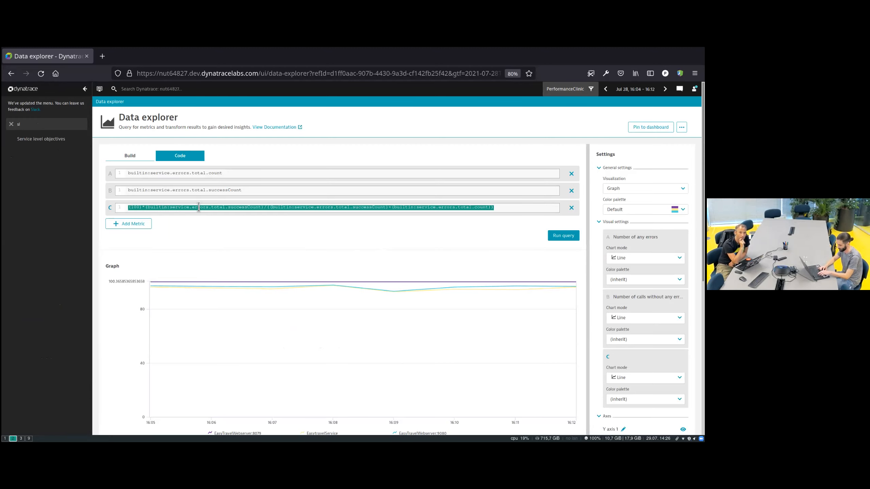
# Start a new service-level objective and use the copied (100)* success-rate expression as its metric expression.
pyautogui.click(58, 144)
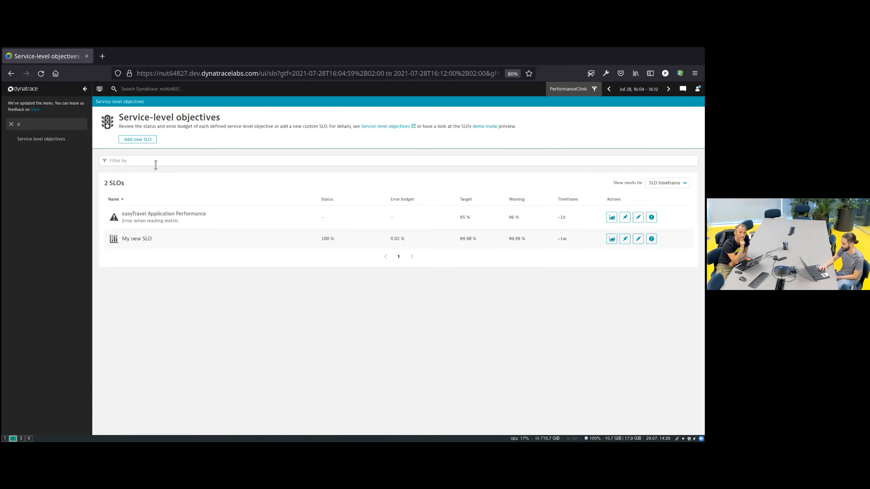
pyautogui.click(140, 137)
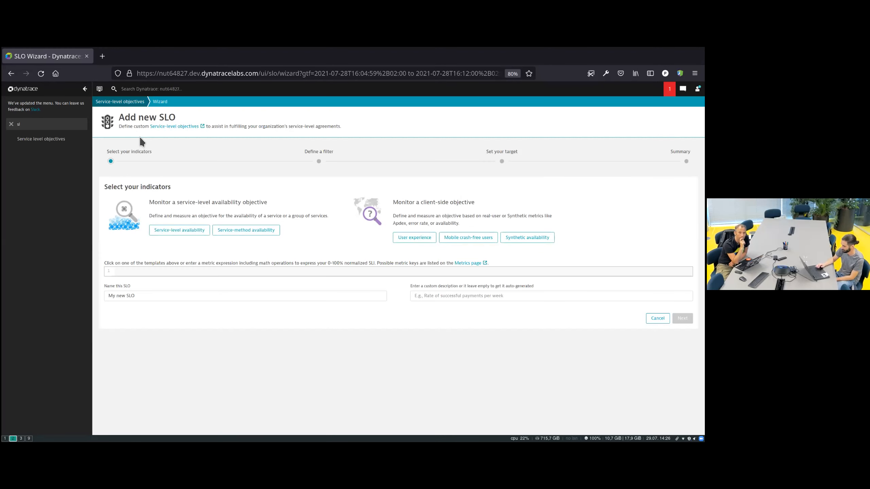
pyautogui.click(191, 272)
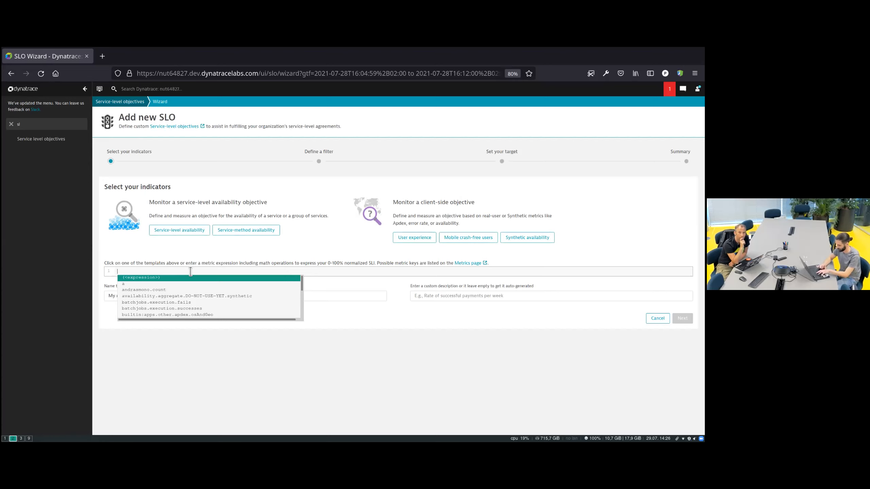
pyautogui.hotkey('ctrl', 'v')
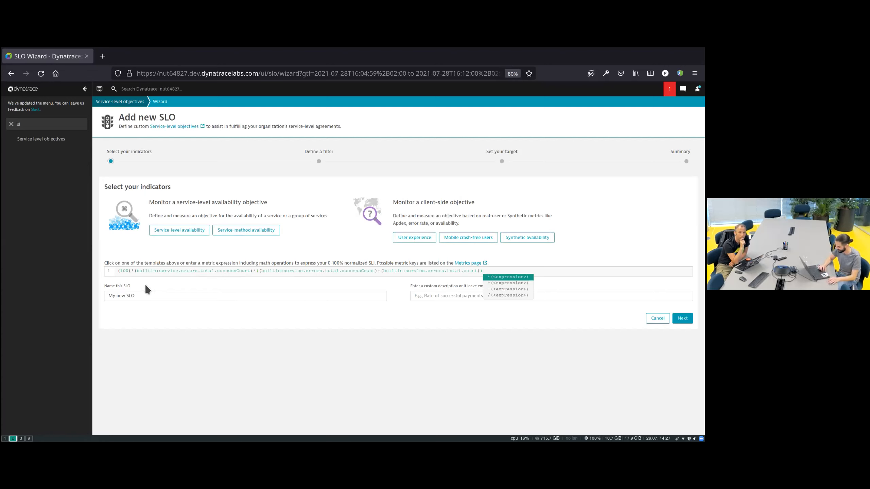
# Name the SLO "Success percentage" and continue to the filter definition.
pyautogui.click(158, 296)
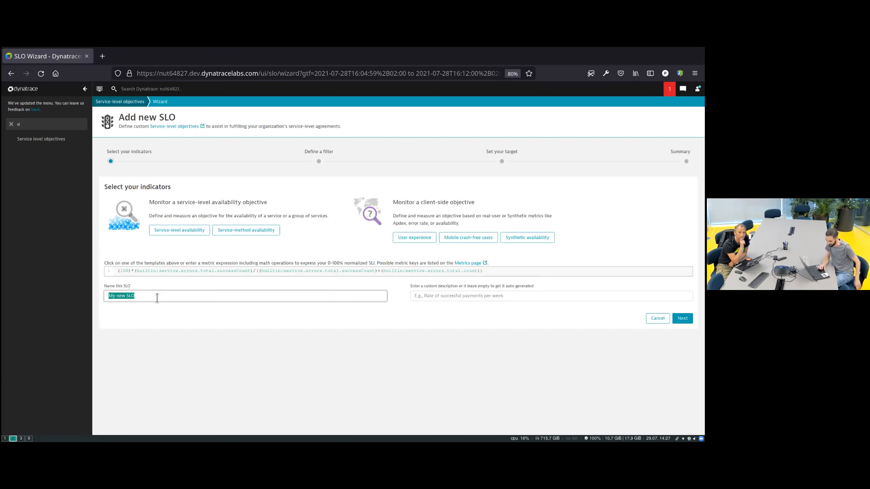
pyautogui.write('Succ')
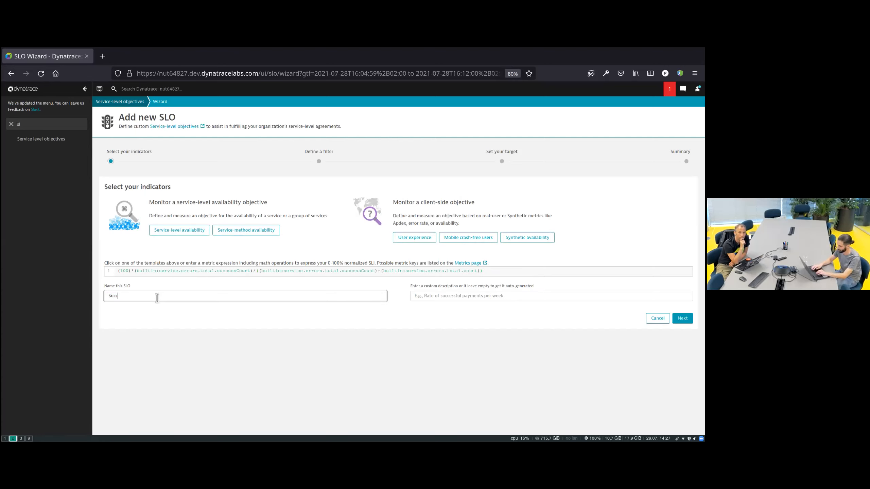
pyautogui.write('ess percentage')
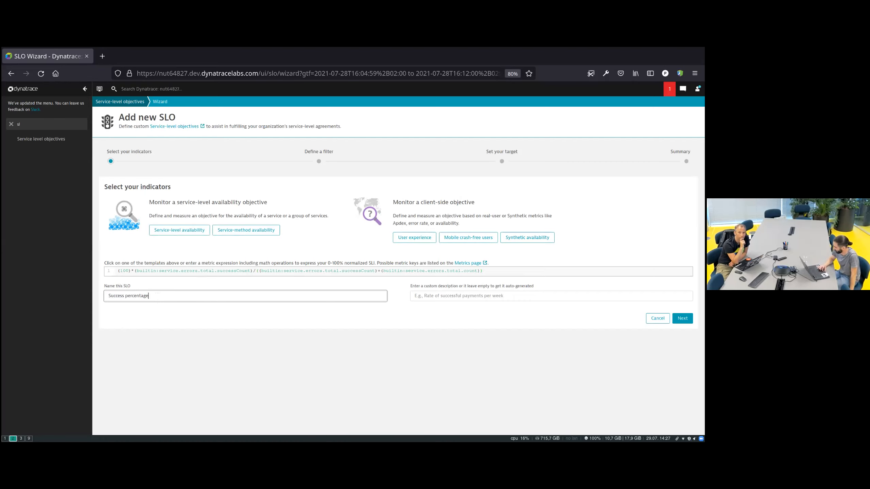
pyautogui.click(683, 318)
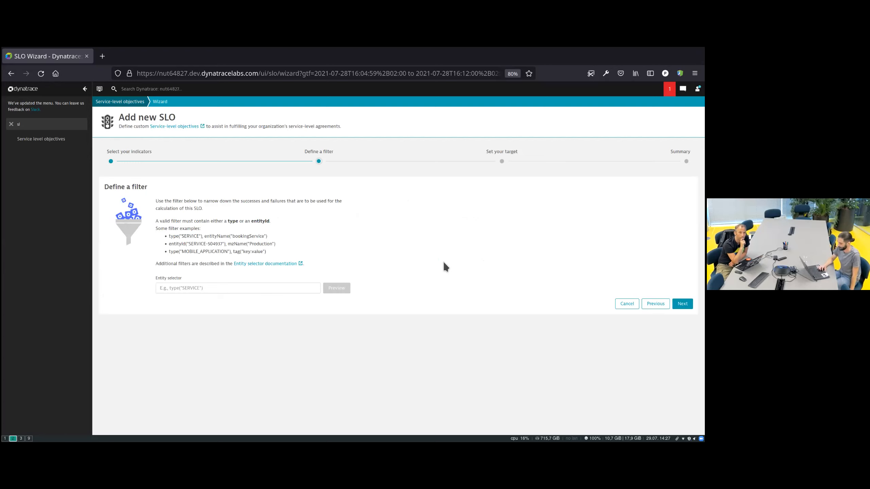
# Set the SLO's entity selector to type("SERVICE"),entityName("EasytravelService") from cheatsheet.md, preview its matching entities, and continue to the target settings.
pyautogui.click(248, 288)
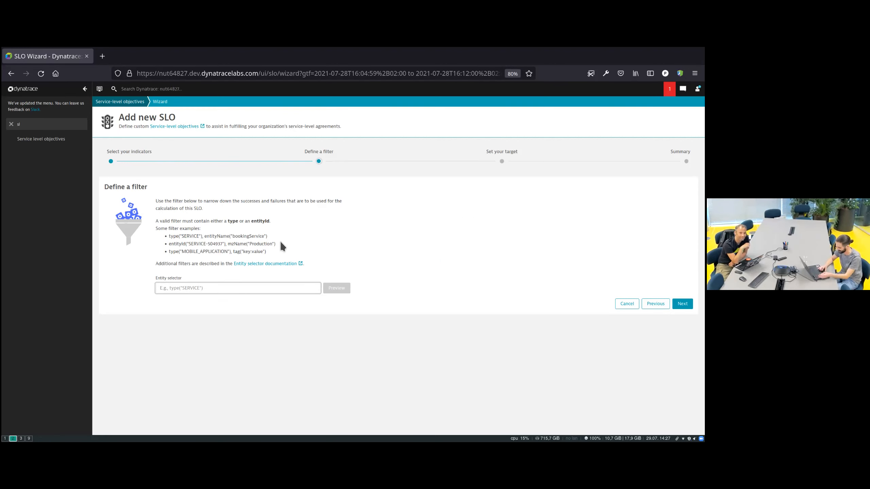
pyautogui.press('super+9')
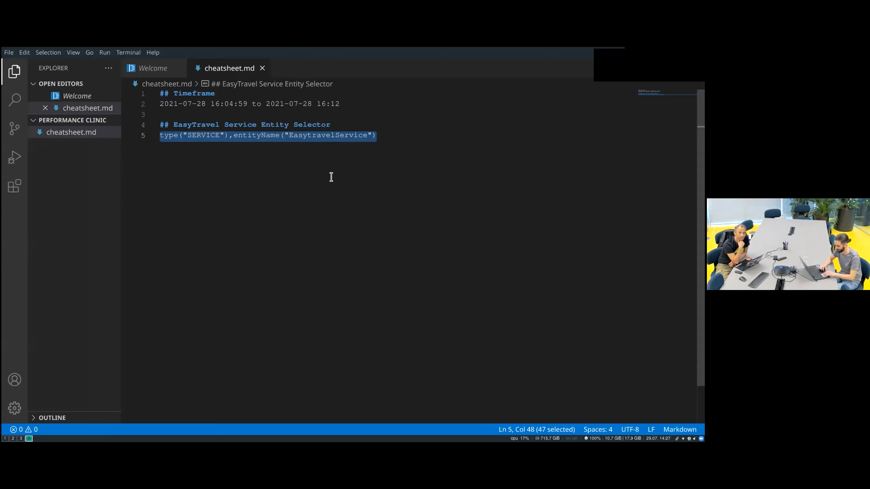
pyautogui.press('super+2')
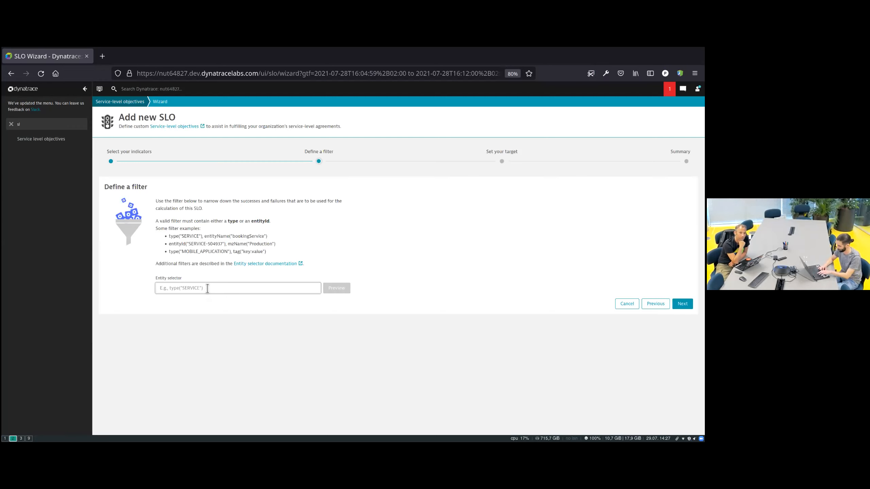
pyautogui.write('type("SERVICE"),entityName("EasytravelService")')
pyautogui.moveTo(207, 289); pyautogui.dragTo(244, 263)
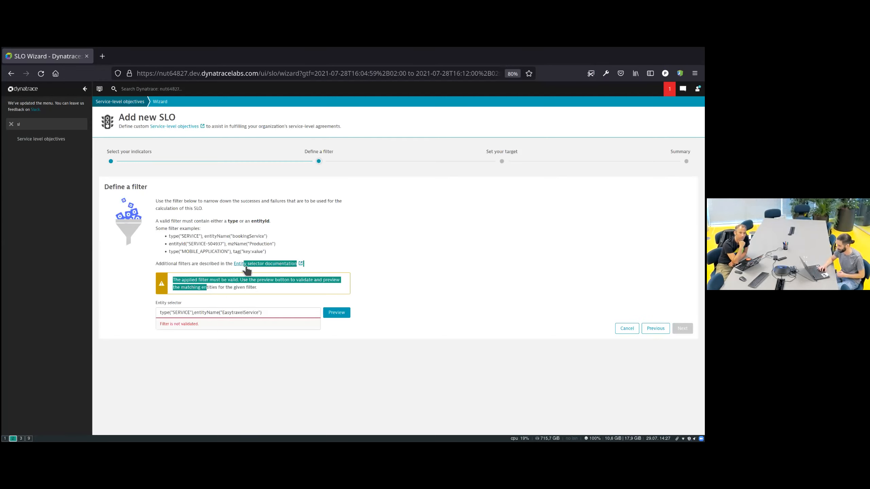
pyautogui.click(295, 312)
pyautogui.click(336, 312)
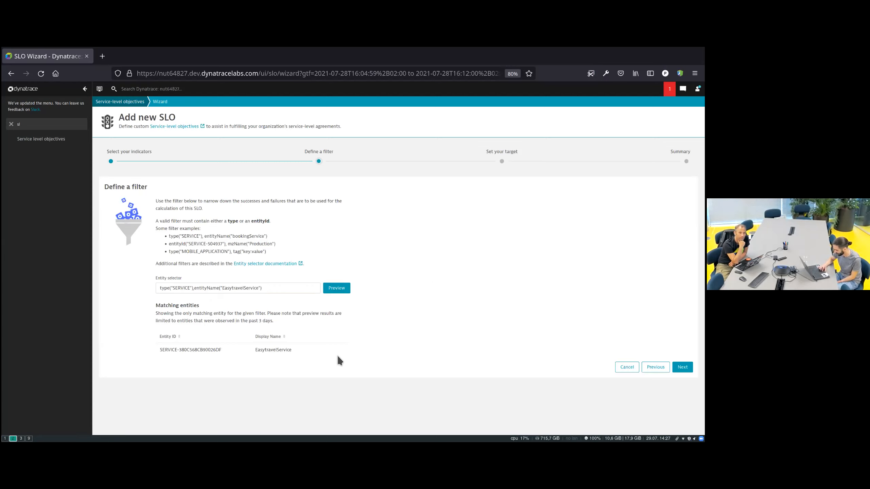
pyautogui.click(682, 367)
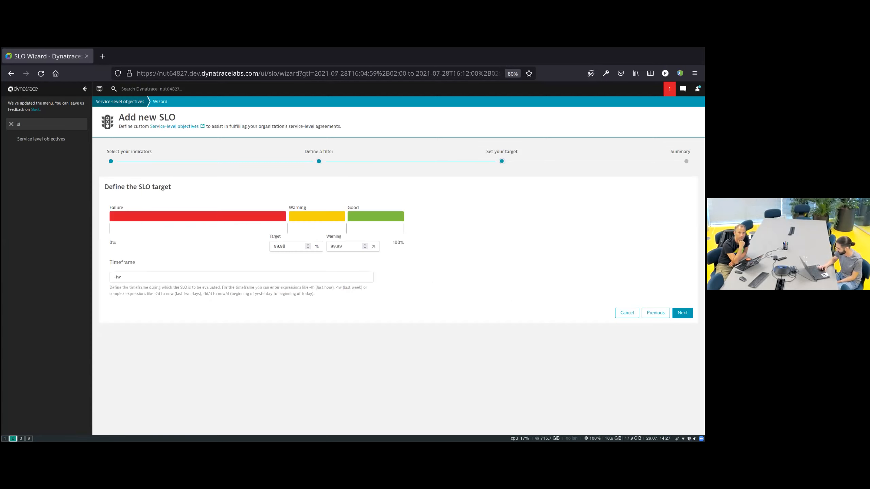
# Accept the default target, warning and timeframe, review the full metric expression in the summary, save the SLO and check its status.
pyautogui.click(294, 248)
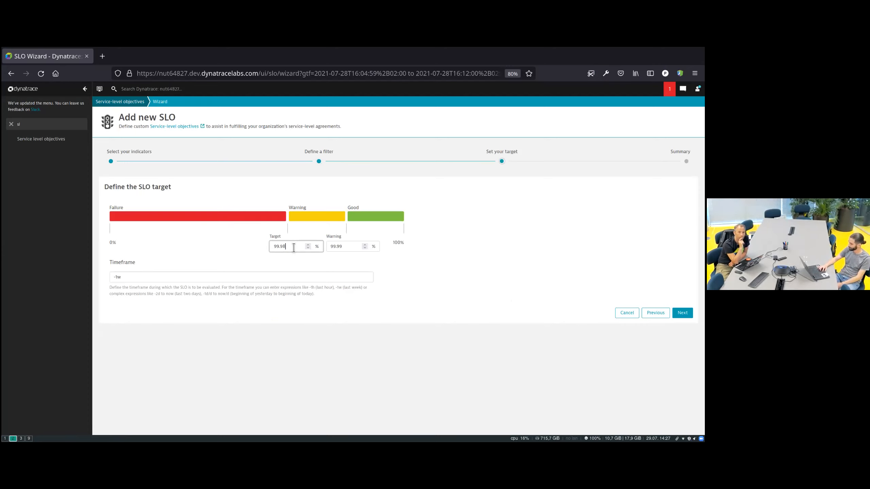
pyautogui.click(341, 247)
pyautogui.click(682, 312)
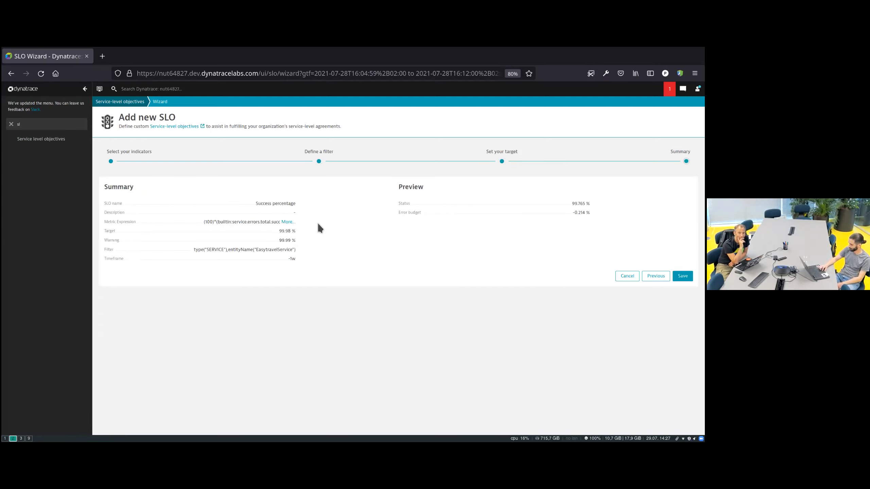
pyautogui.click(295, 221)
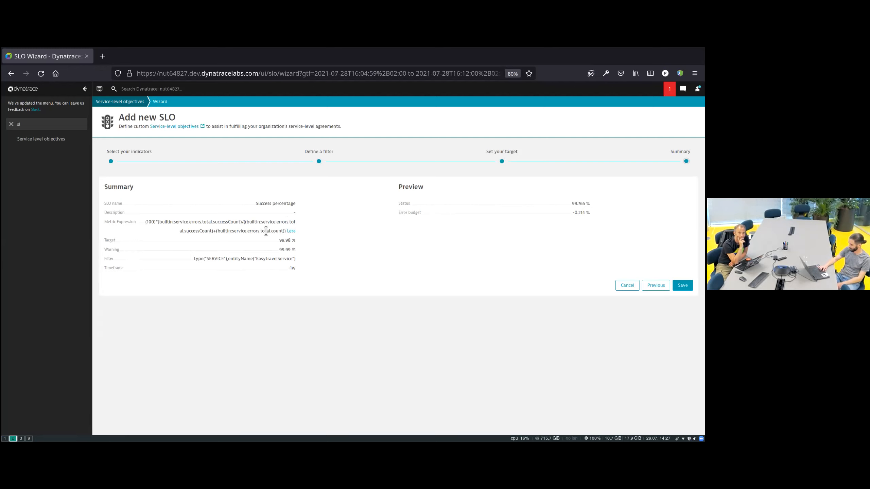
pyautogui.click(683, 285)
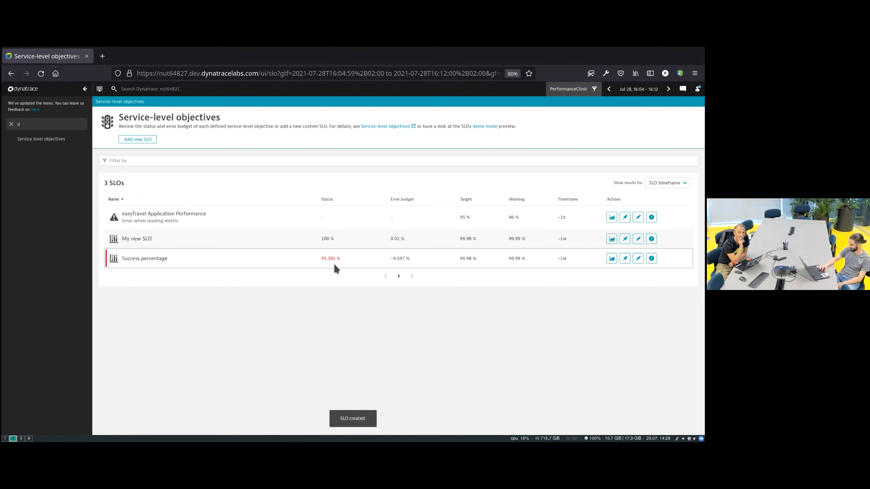
pyautogui.tripleClick(330, 258)
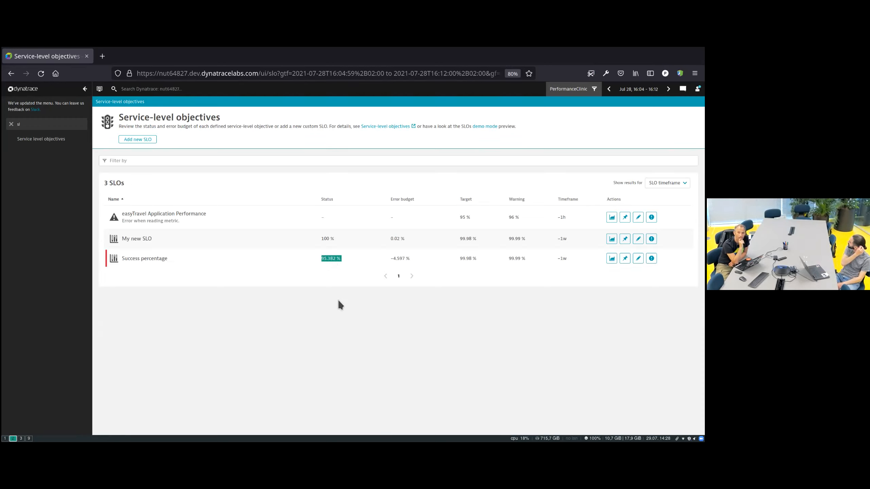
pyautogui.click(342, 258)
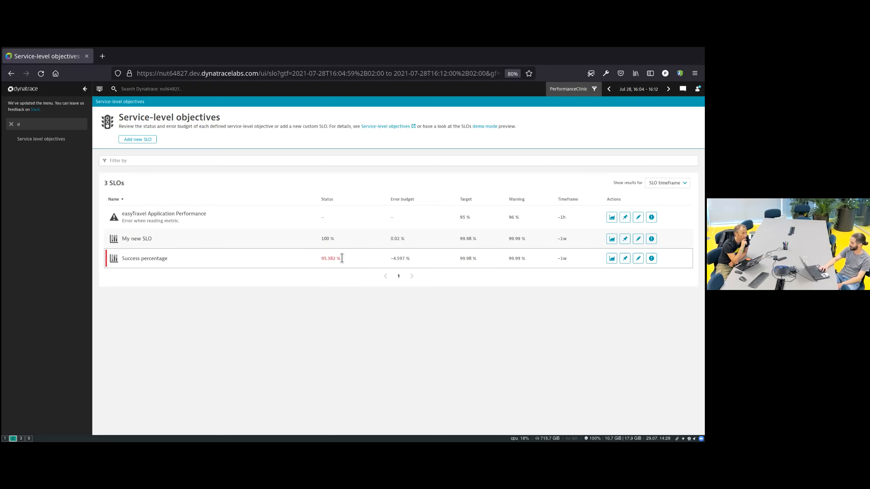
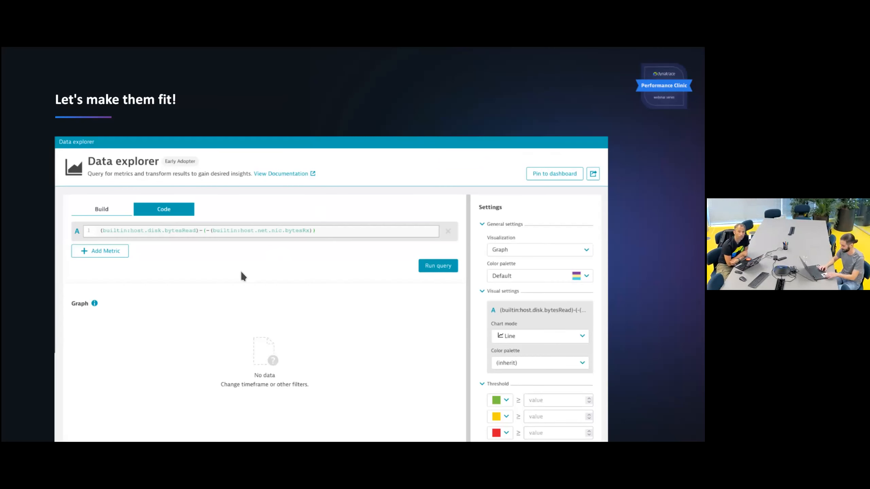
# Return to Dynatrace from the slides and open a blank Data explorer query in code mode.
pyautogui.press('super+2')
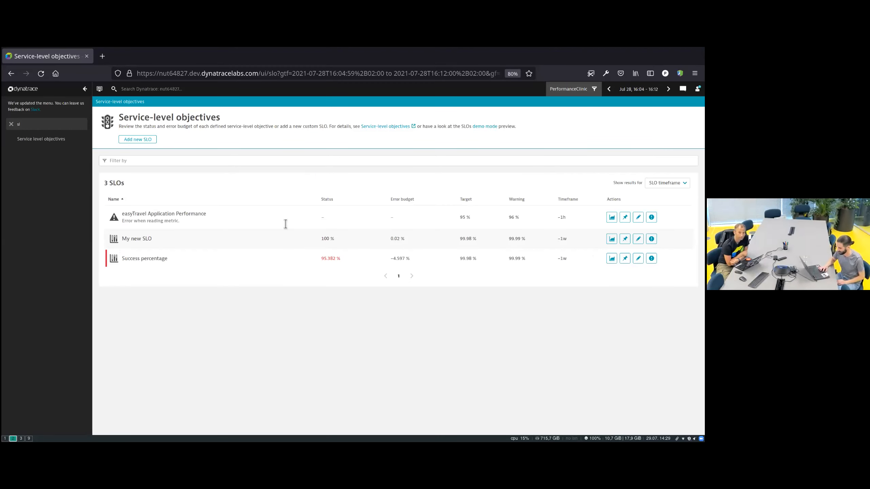
pyautogui.write('dat')
pyautogui.click(37, 149)
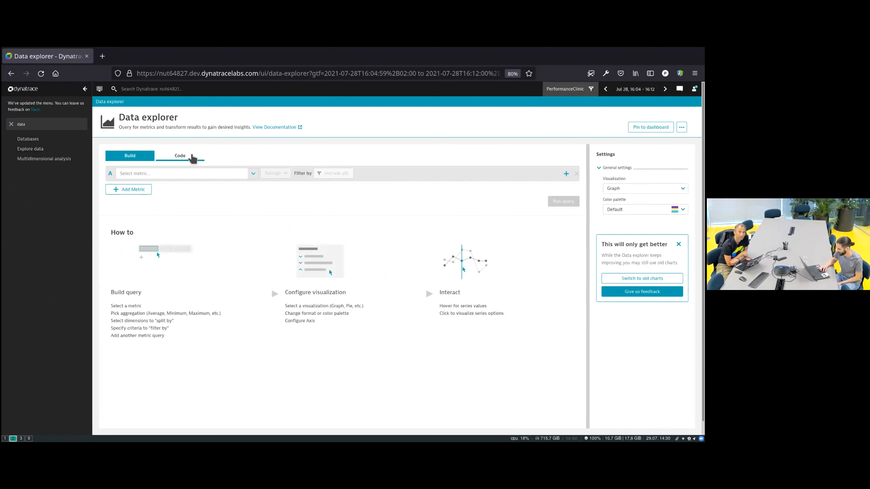
pyautogui.click(179, 156)
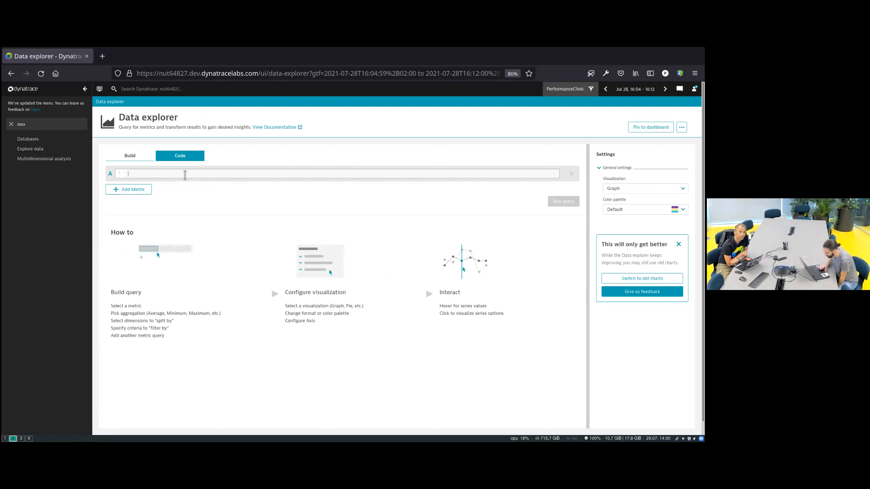
# Enter builtin:host.net.nic.bytesRx as query A and add builtin:host.disk.bytesRead as query B.
pyautogui.click(185, 174)
pyautogui.write('bytesRx')
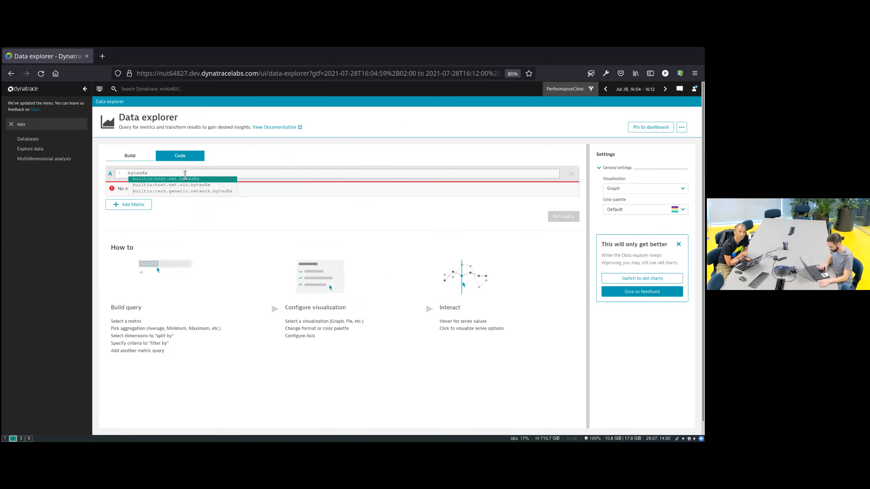
pyautogui.click(206, 185)
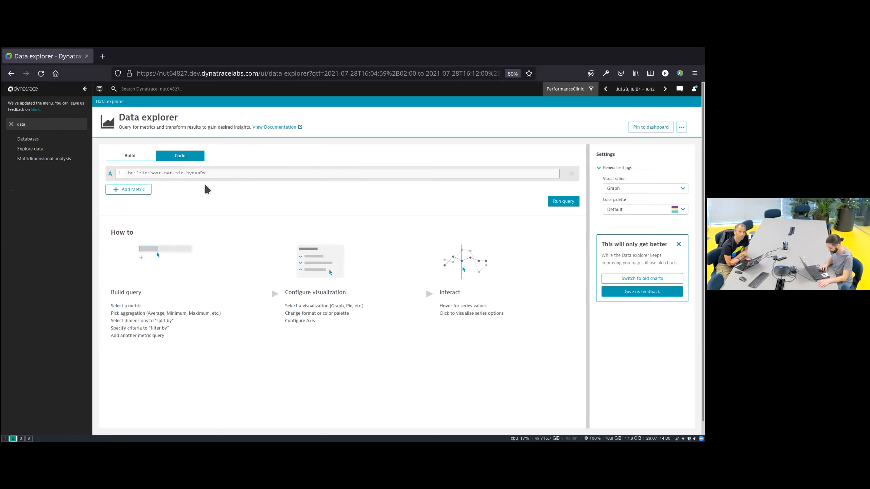
pyautogui.click(135, 195)
pyautogui.click(199, 190)
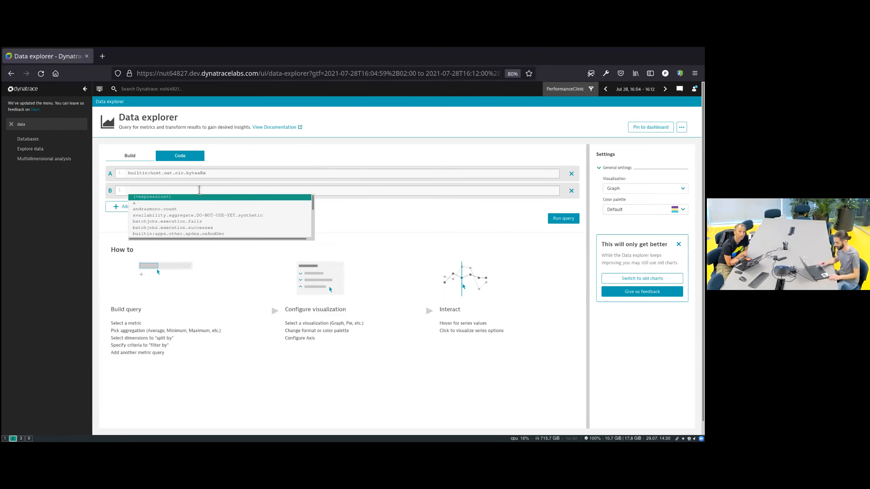
pyautogui.write('bytesRead')
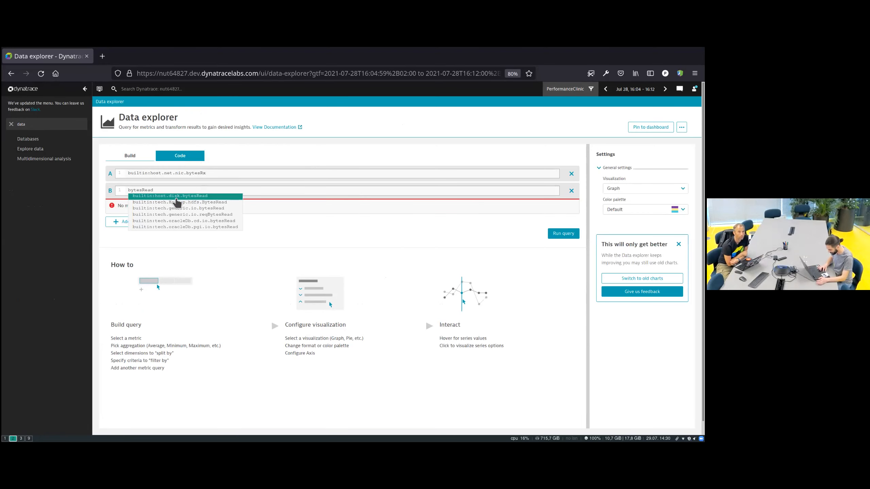
pyautogui.click(175, 197)
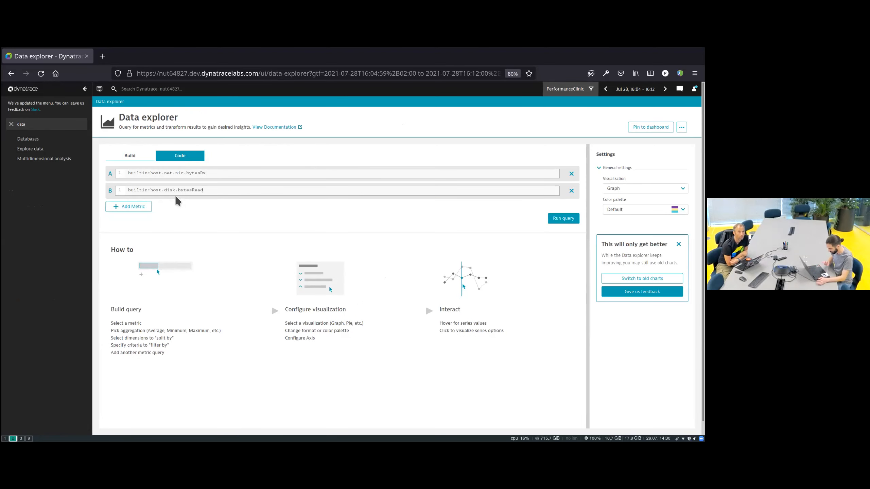
# Add query C and copy query A's selector, builtin:host.net.nic.bytesRx, into it.
pyautogui.click(140, 207)
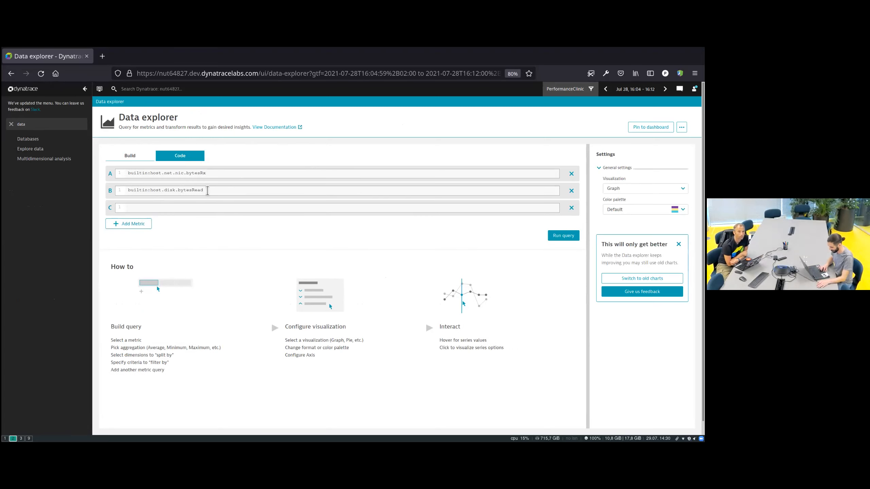
pyautogui.moveTo(221, 173); pyautogui.dragTo(113, 177)
pyautogui.hotkey('ctrl', 'c')
pyautogui.click(153, 207)
pyautogui.hotkey('ctrl', 'v')
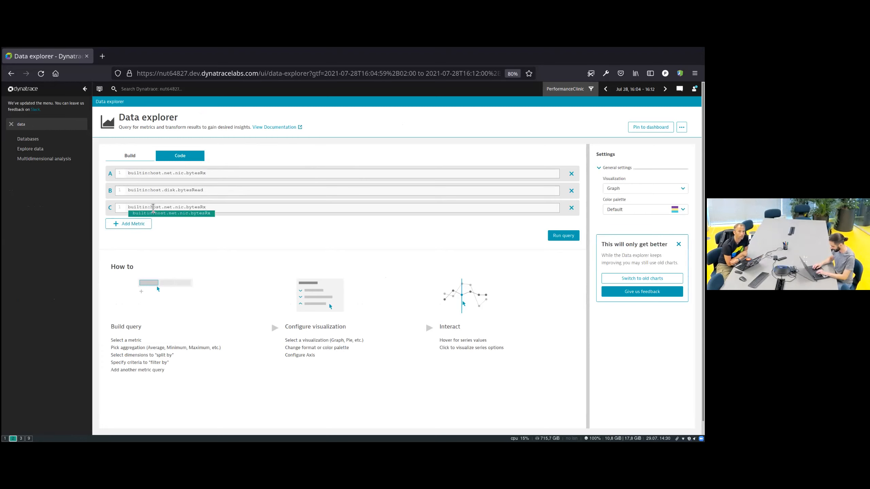
# Append :splitBy("dt.entity.host") to the selector in query C.
pyautogui.write(':')
pyautogui.write('split')
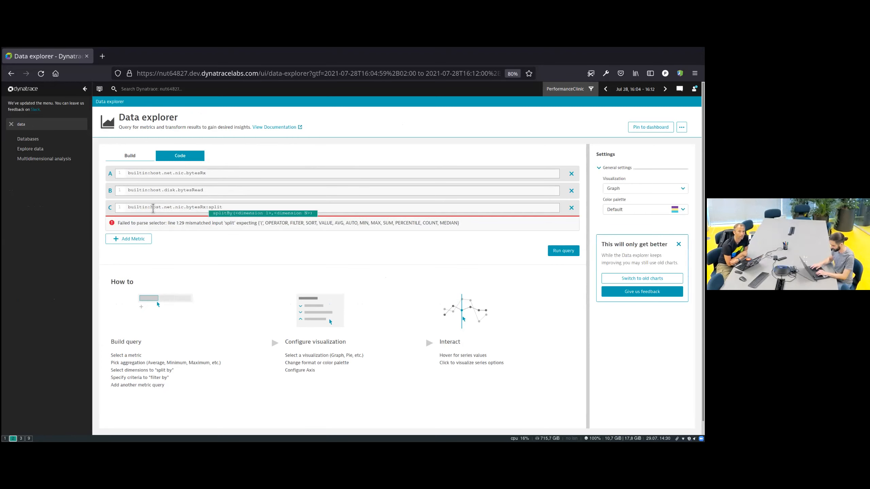
pyautogui.press('Return')
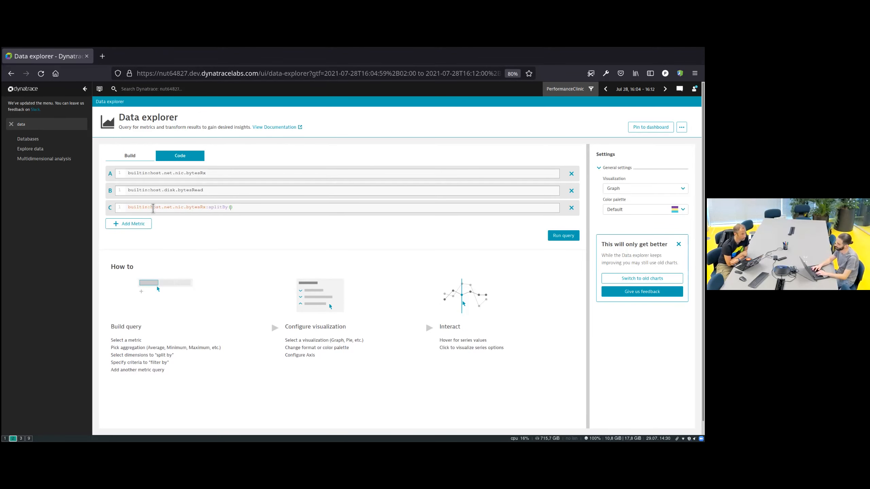
pyautogui.write('host')
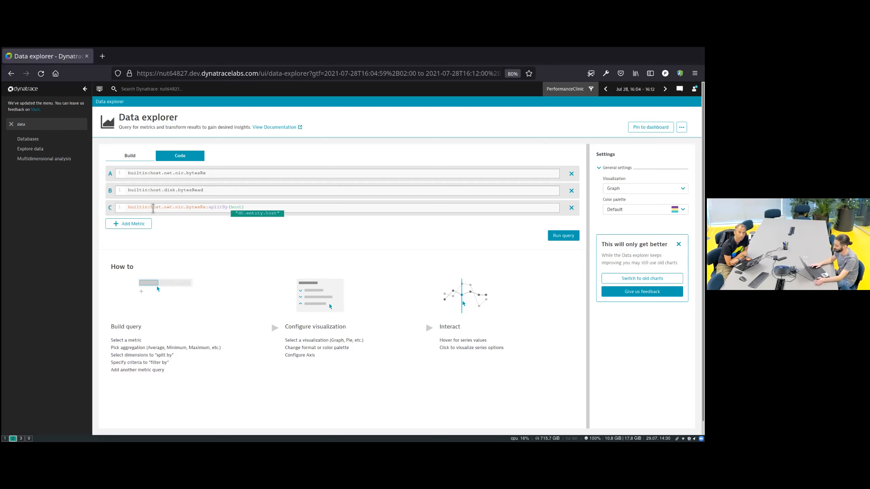
pyautogui.press('Return')
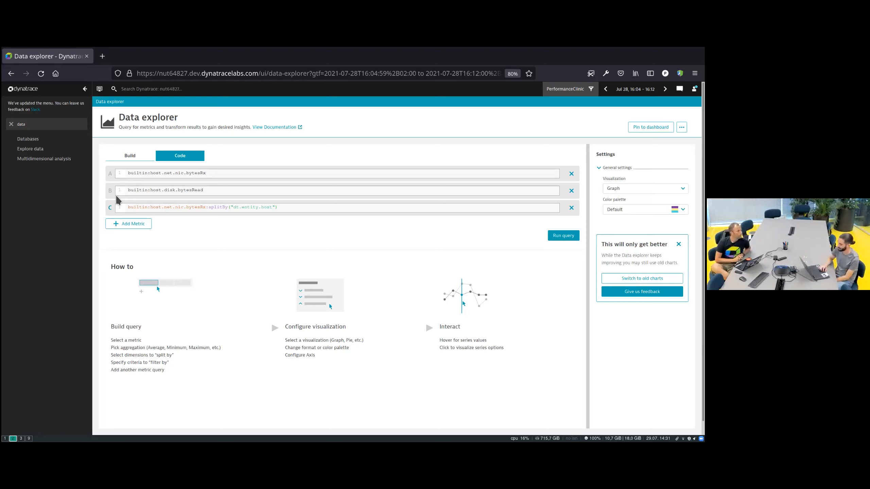
pyautogui.click(203, 190)
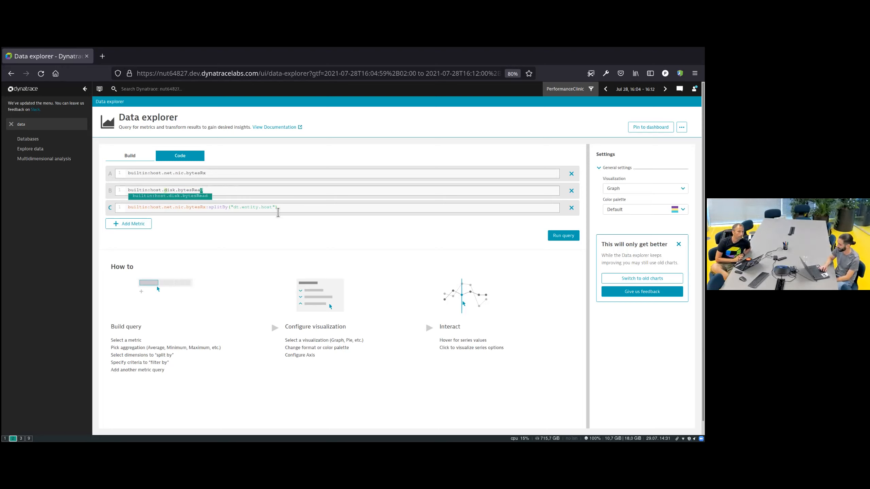
pyautogui.moveTo(237, 174); pyautogui.dragTo(133, 176)
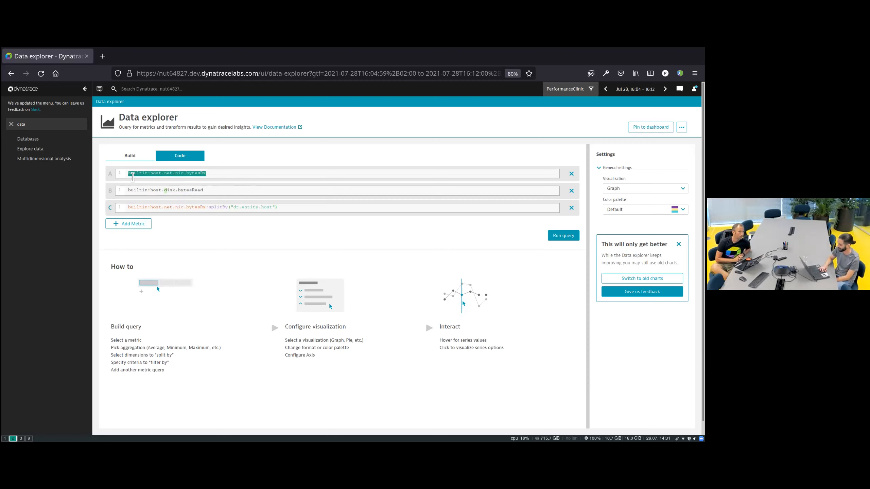
pyautogui.moveTo(226, 191); pyautogui.dragTo(161, 191)
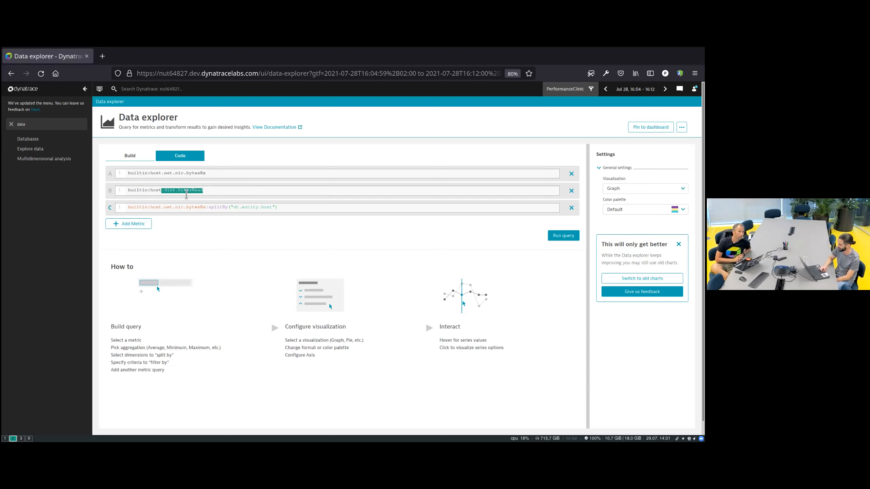
pyautogui.click(306, 207)
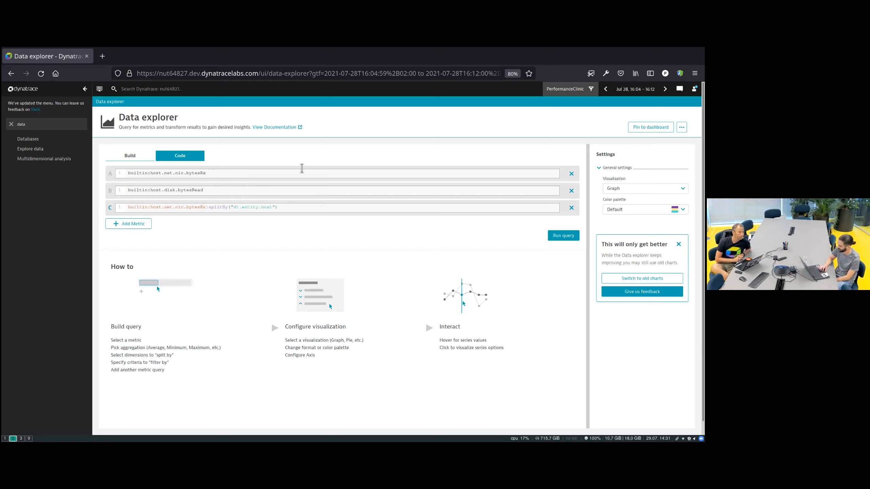
# Wrap query C's selector in parentheses and append a plus operator followed by an empty pair of parentheses.
pyautogui.click(128, 207)
pyautogui.hotkey('ctrl', 'space')
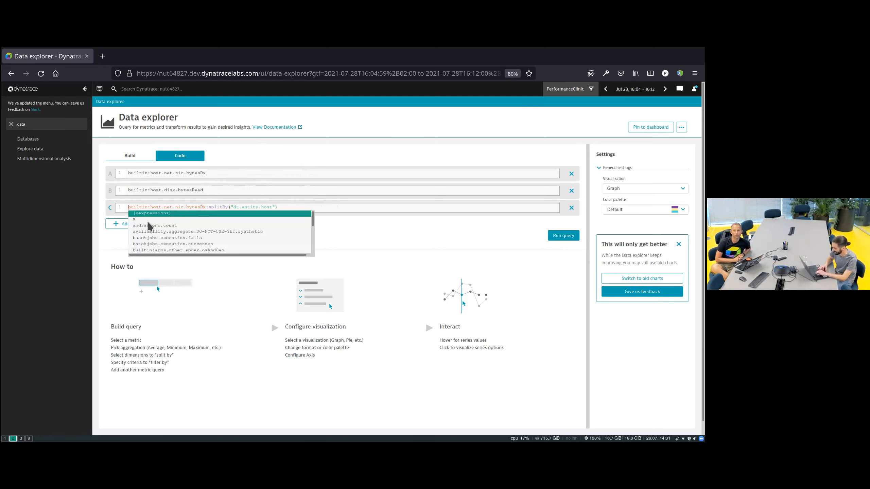
pyautogui.write('(')
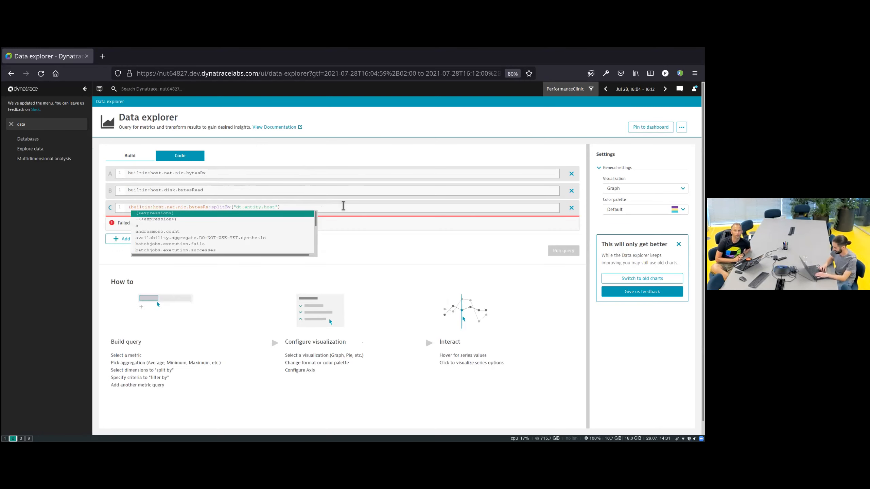
pyautogui.click(349, 208)
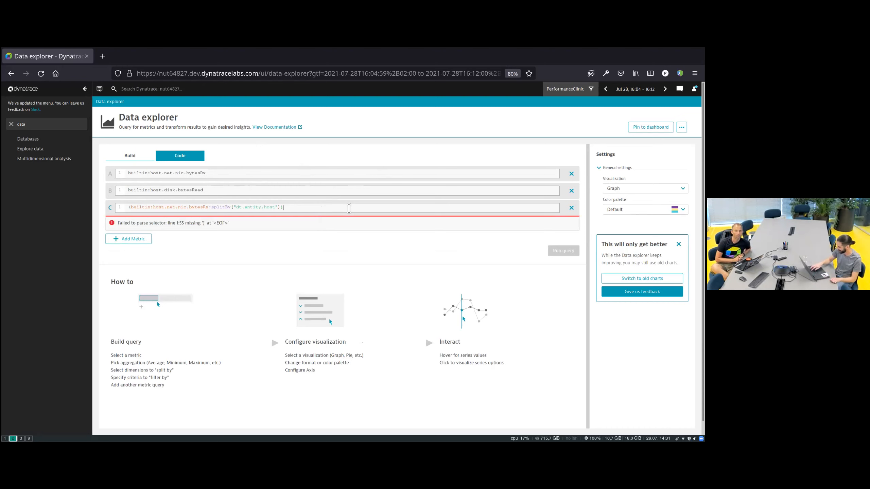
pyautogui.write(')')
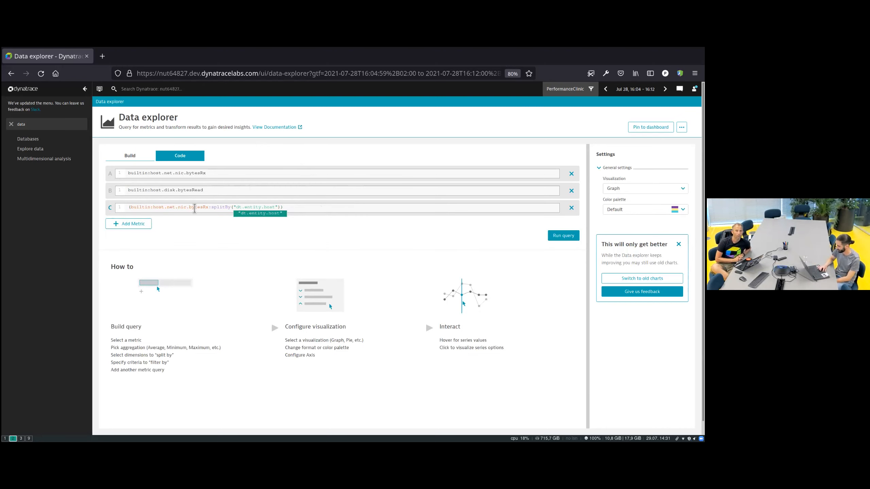
pyautogui.click(294, 206)
pyautogui.write('+')
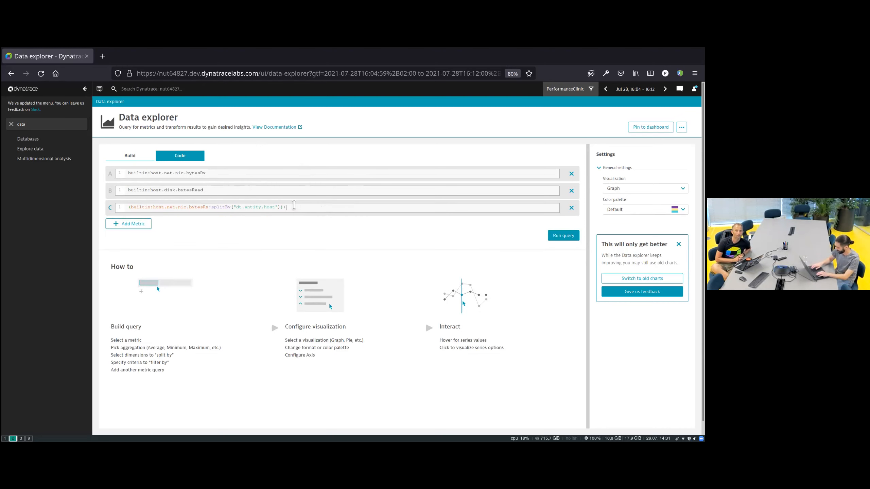
pyautogui.write('(')
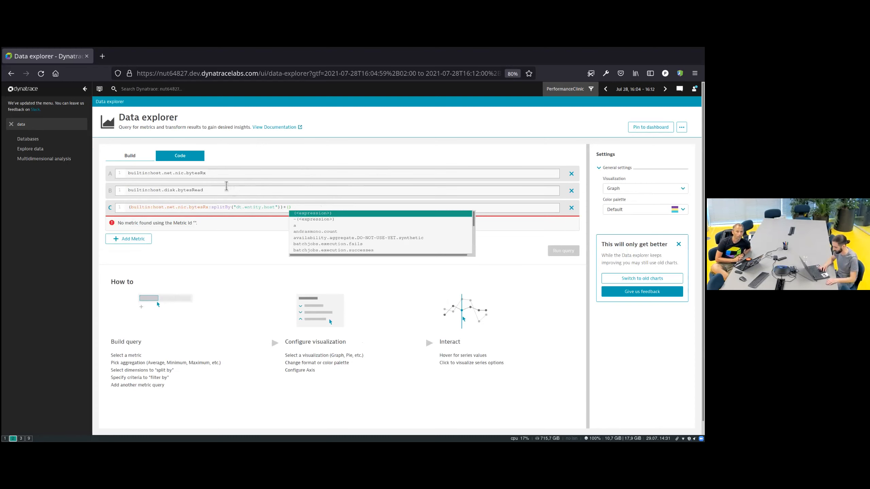
# Copy query B's selector, builtin:host.disk.bytesRead, into the empty parentheses in query C.
pyautogui.click(234, 191)
pyautogui.tripleClick(233, 191)
pyautogui.hotkey('ctrl', 'c')
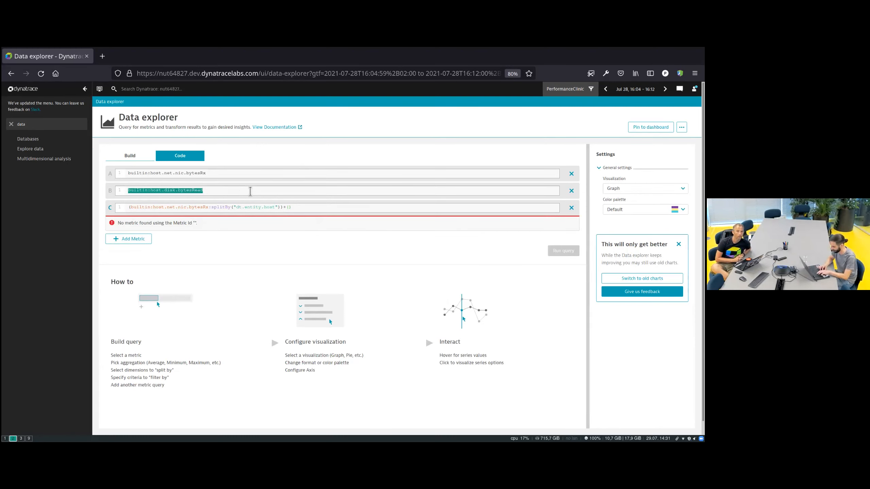
pyautogui.click(289, 207)
pyautogui.hotkey('ctrl', 'v')
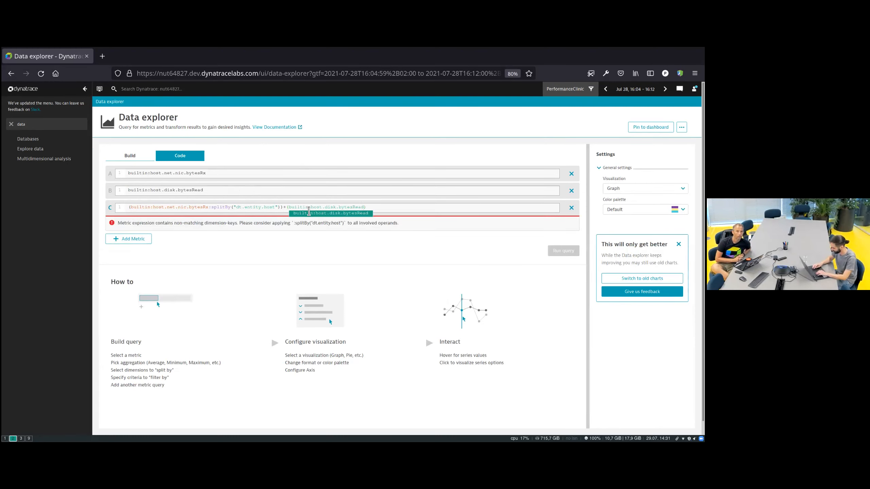
# Append :splitBy("dt.entity.host") to the builtin:host.disk.bytesRead selector inside query C.
pyautogui.write(':splitBy(')
pyautogui.write('"dt.entity.disk"')
pyautogui.press('Return')
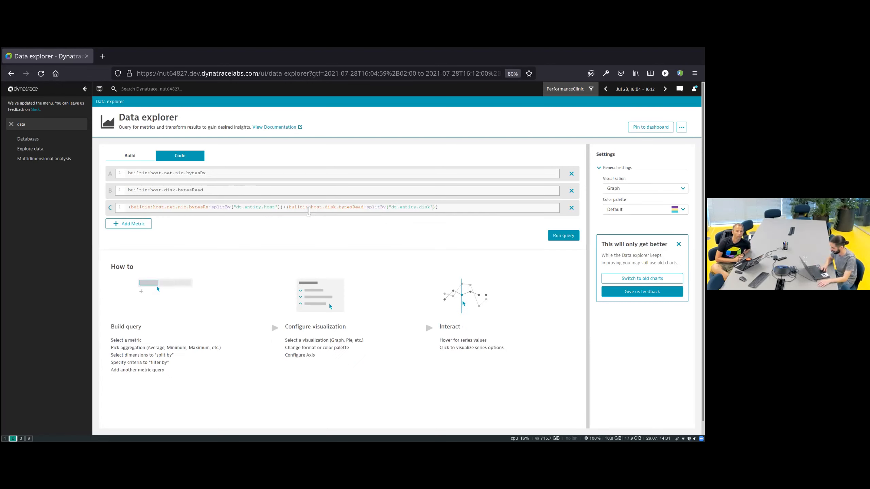
pyautogui.press('BackSpace')
pyautogui.press('BackSpace')
pyautogui.press('BackSpace')
pyautogui.press('BackSpace')
pyautogui.write('host')
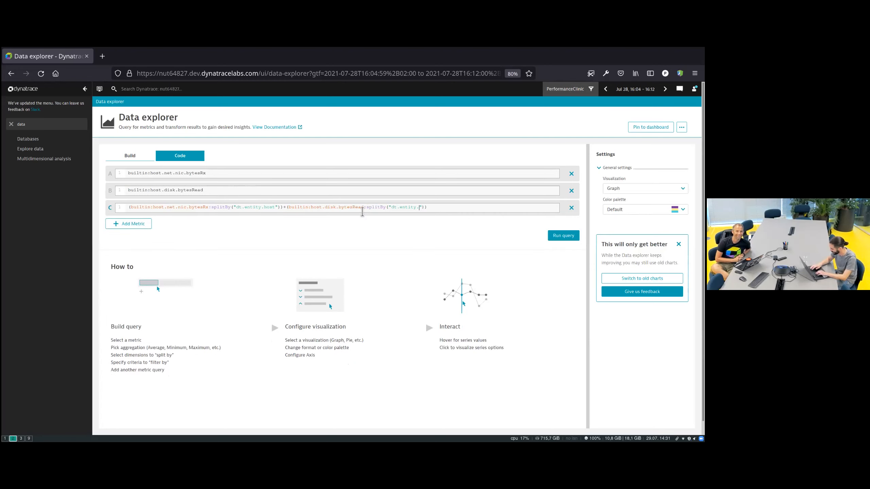
pyautogui.click(476, 206)
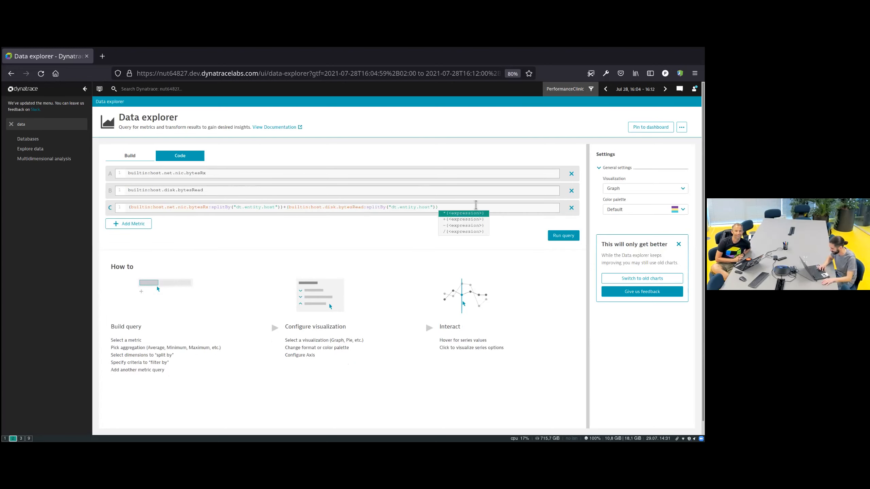
# Run the query and examine the graph's 16:05 data point and the two splitBy transformations in query C.
pyautogui.click(561, 236)
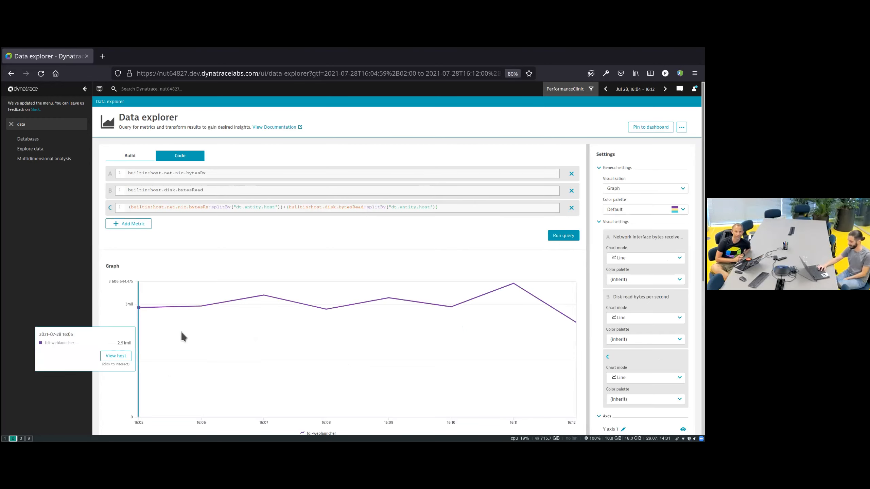
pyautogui.click(148, 322)
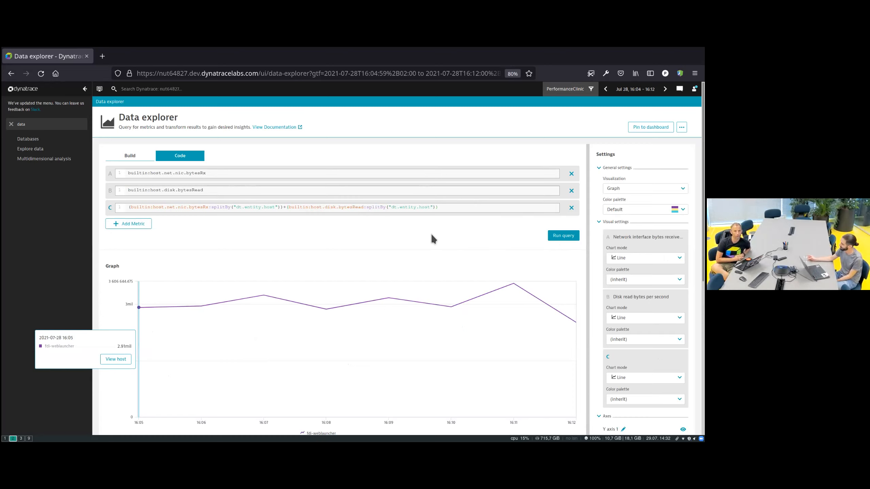
pyautogui.doubleClick(383, 207)
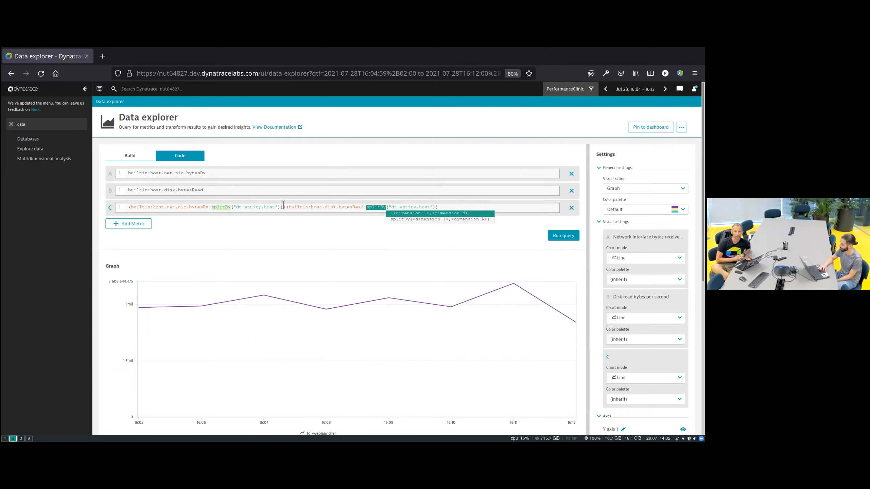
pyautogui.click(224, 207)
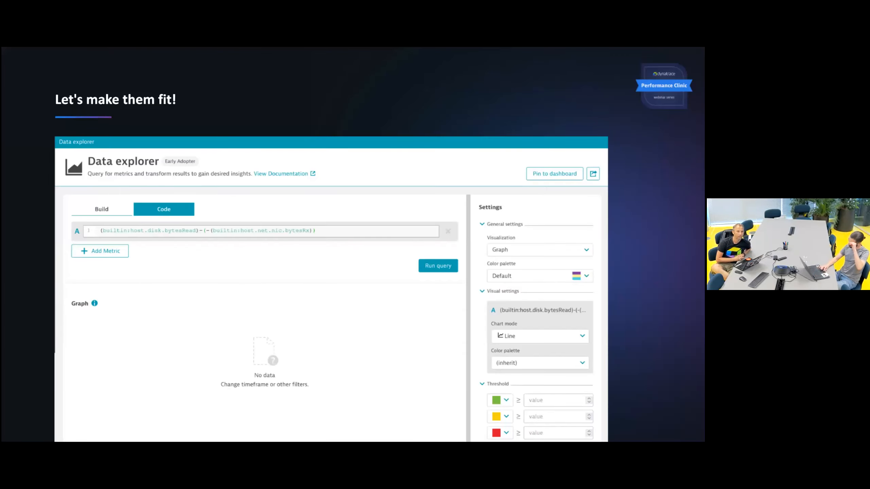
pyautogui.press('Right')
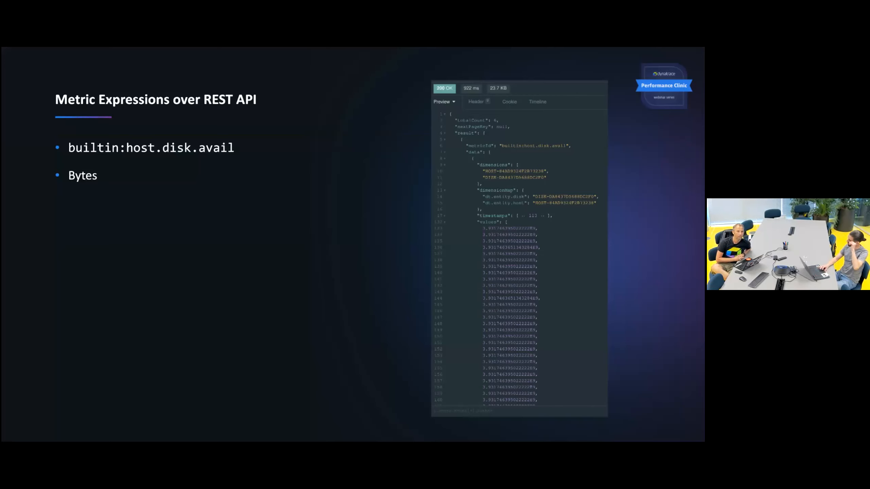
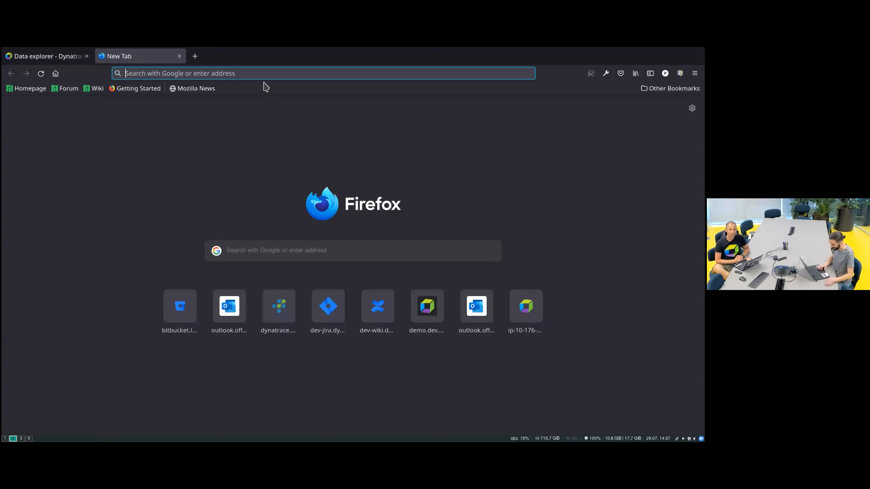
pyautogui.write('k')
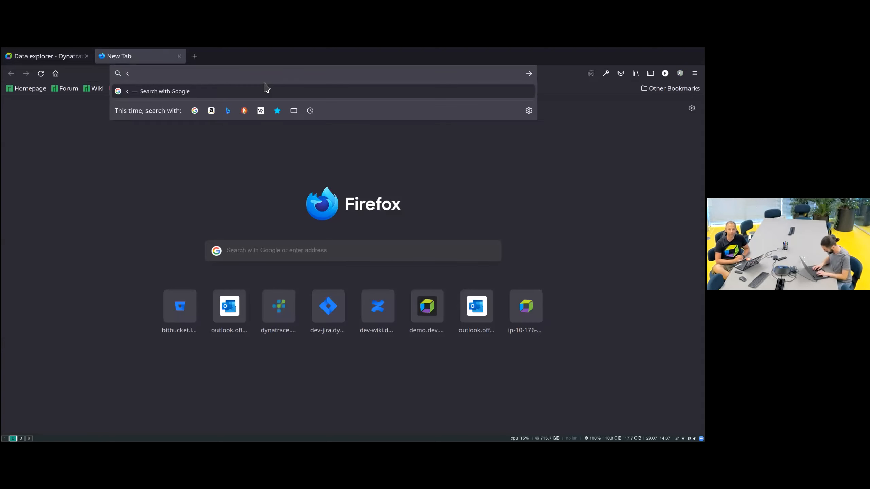
pyautogui.press('BackSpace')
pyautogui.write('me')
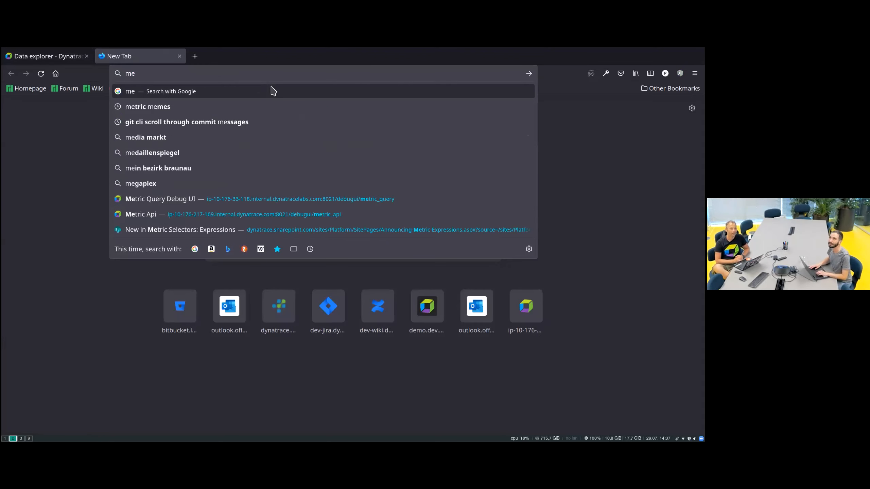
pyautogui.press('BackSpace')
pyautogui.press('BackSpace')
pyautogui.write('scen')
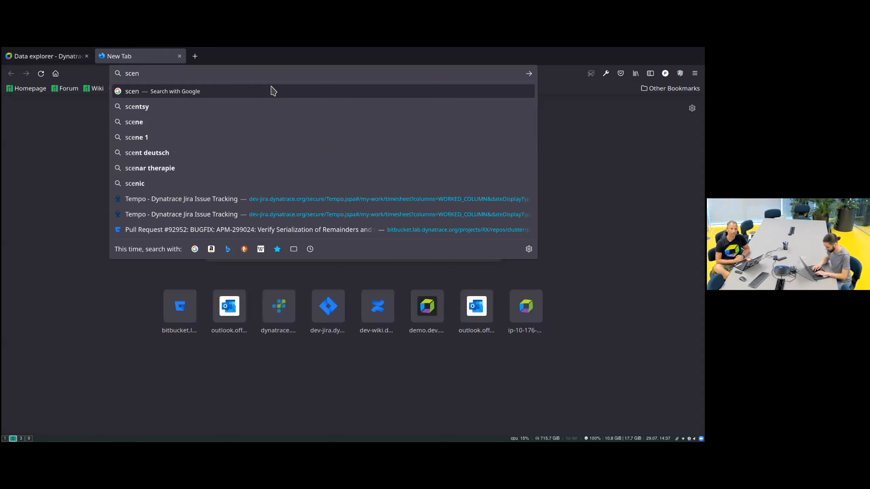
pyautogui.write('arios')
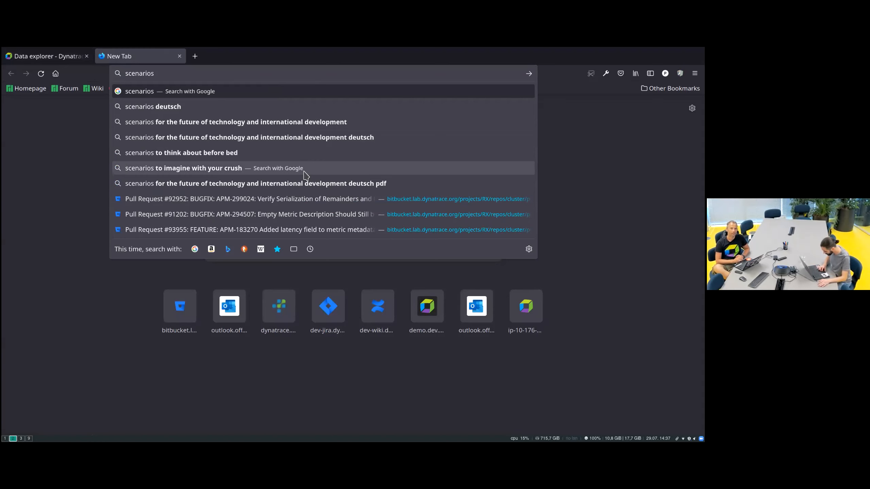
pyautogui.doubleClick(177, 76)
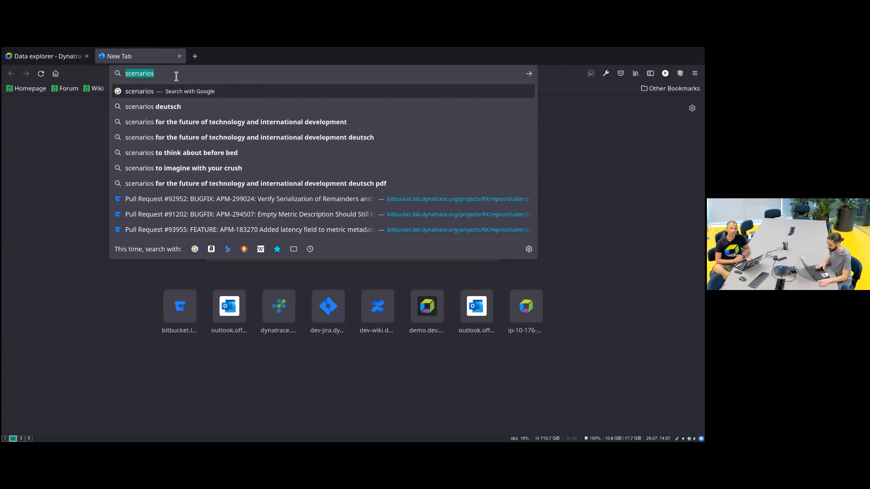
pyautogui.press('BackSpace')
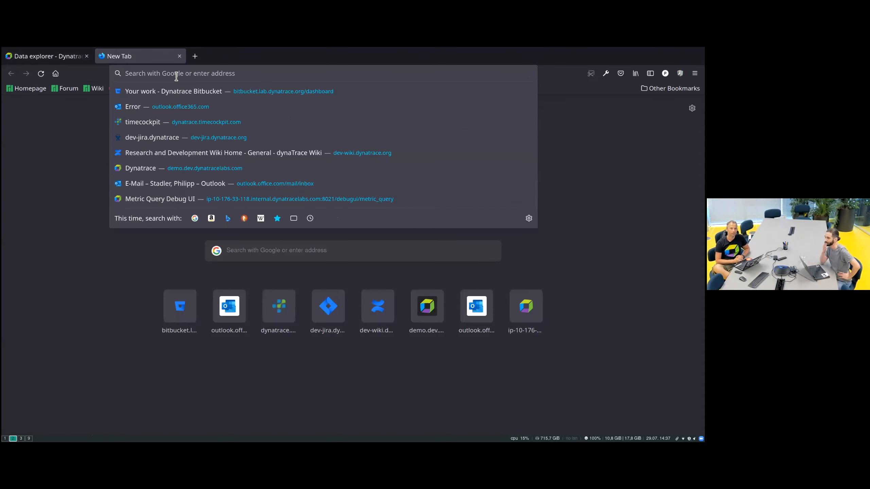
# Open query-by-example.md from the Dynatrace/dynatrace-api repository on GitHub and read through Scenario 1 on exploring metrics.
pyautogui.write('github')
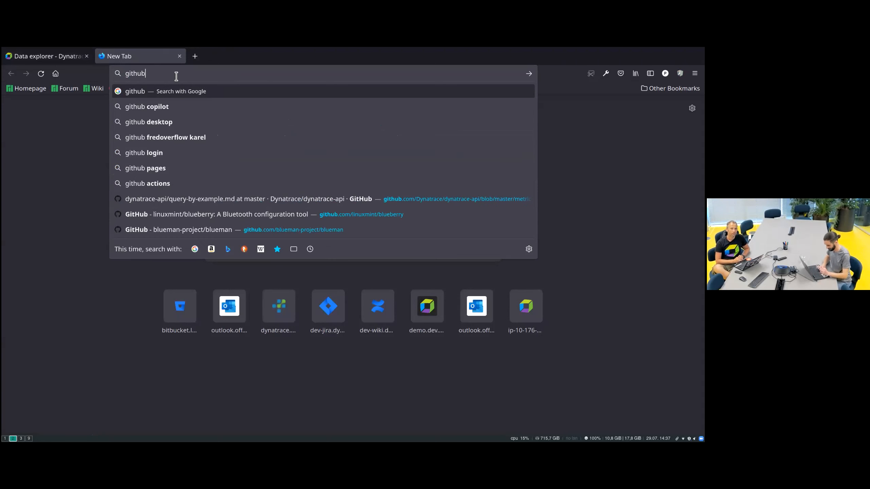
pyautogui.click(195, 200)
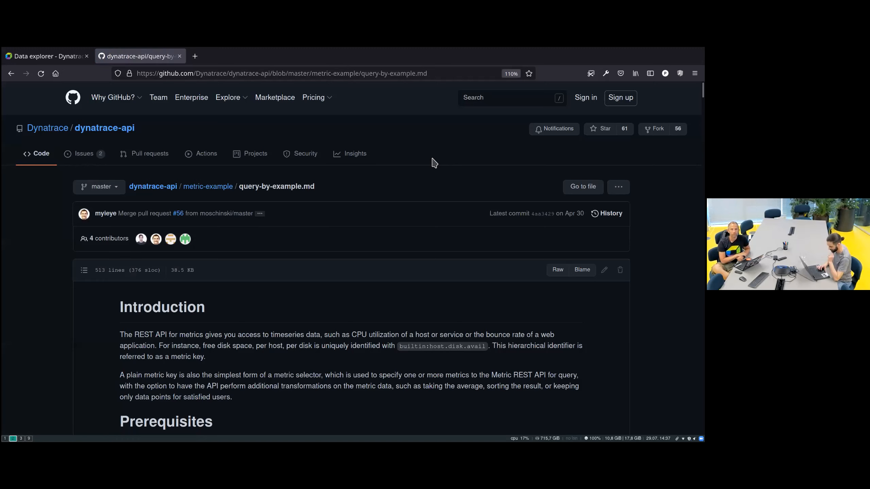
pyautogui.moveTo(58, 134)
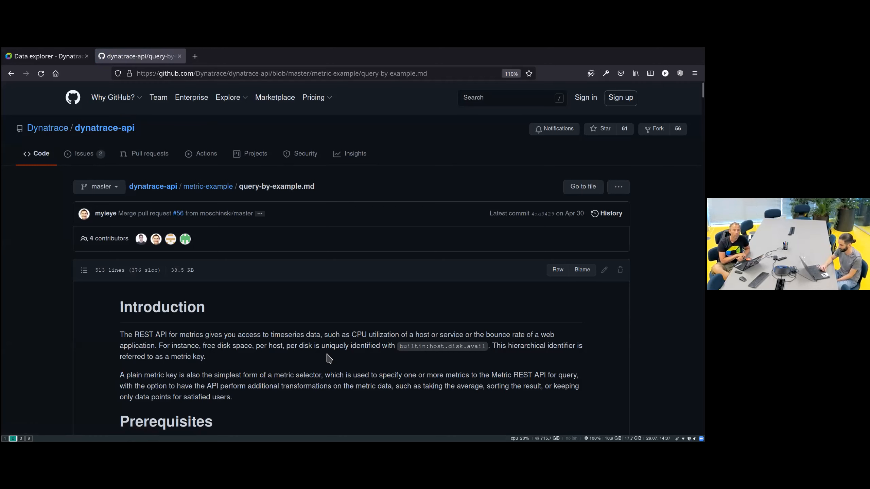
pyautogui.scroll(-4, 329, 358)
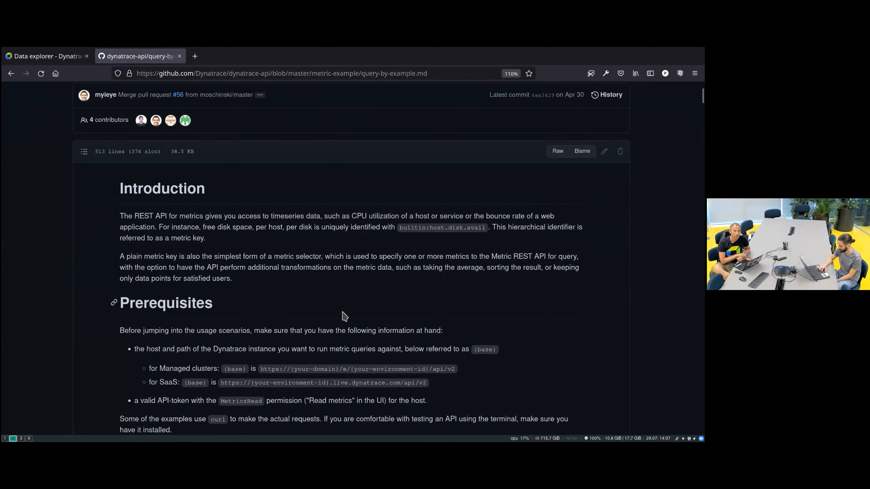
pyautogui.scroll(-8, 344, 314)
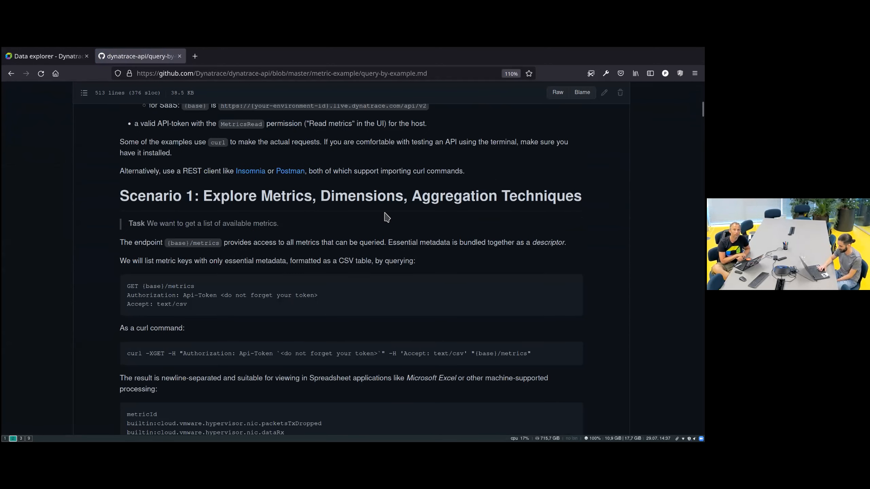
pyautogui.scroll(-2, 342, 260)
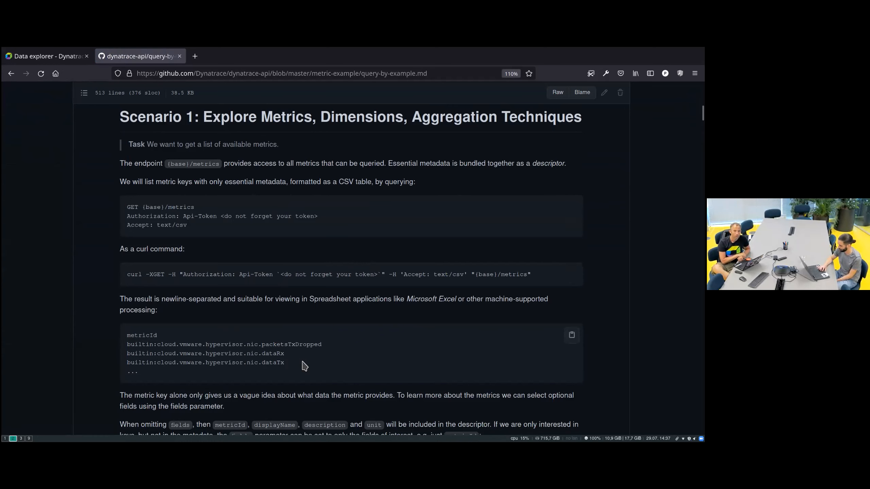
pyautogui.scroll(-3, 304, 366)
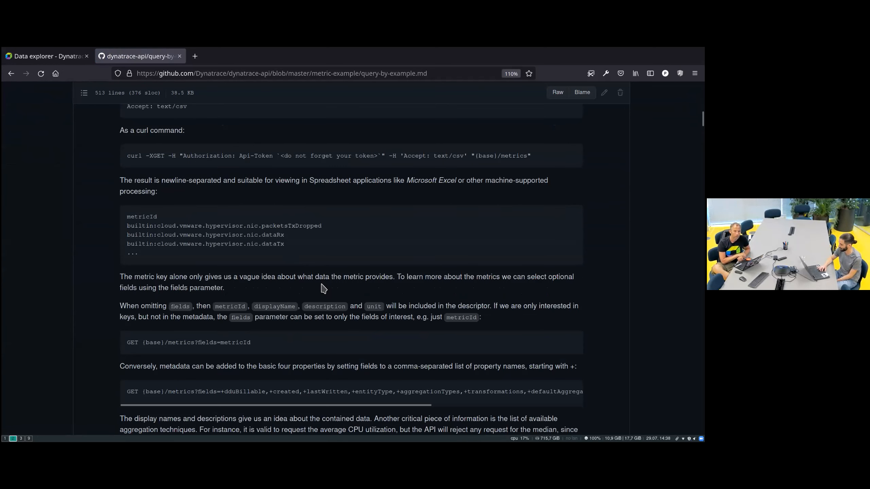
pyautogui.scroll(-4, 322, 288)
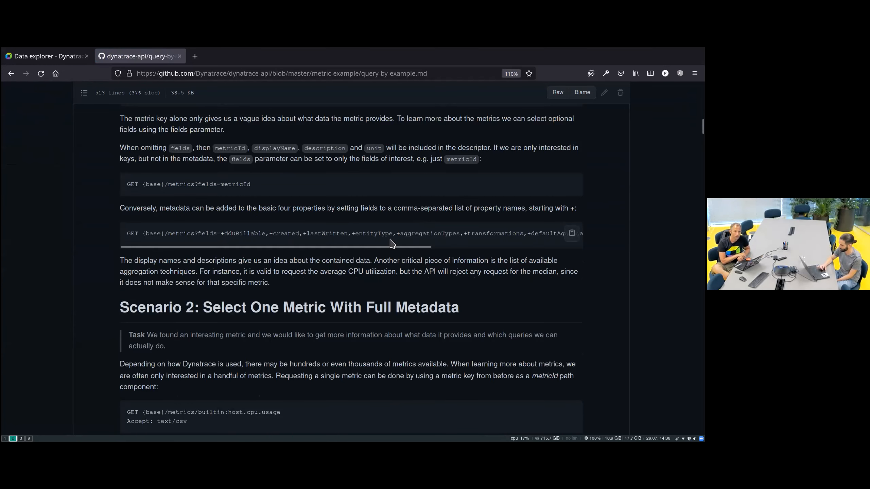
# Read through Scenarios 2 to 7 of the metric query examples, from single-metric metadata to aggregation with basic transformer chains.
pyautogui.scroll(-8, 392, 244)
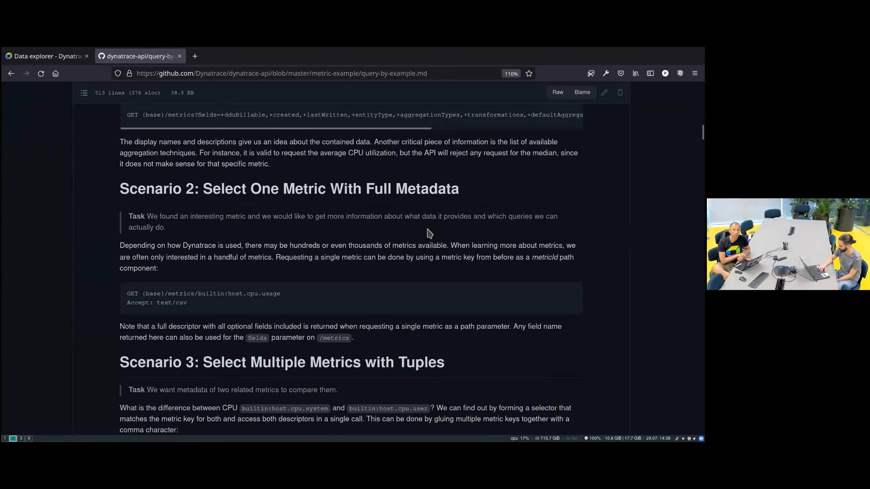
pyautogui.scroll(-5, 430, 234)
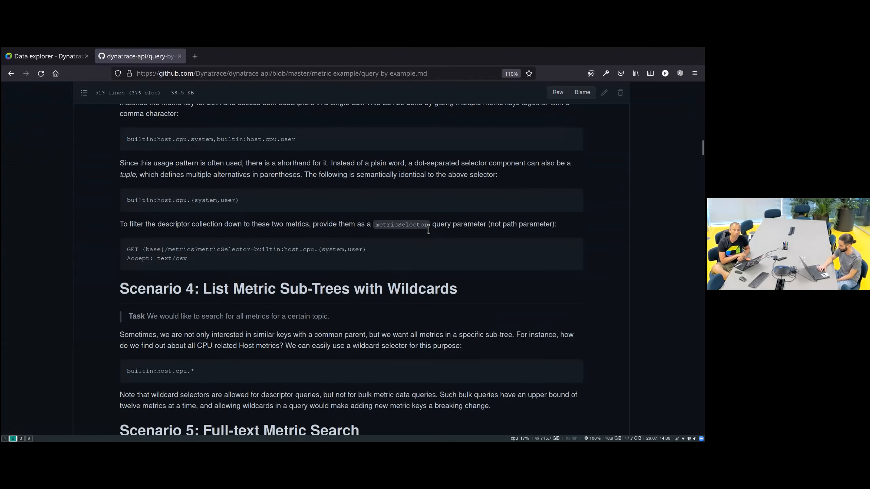
pyautogui.scroll(-7, 428, 229)
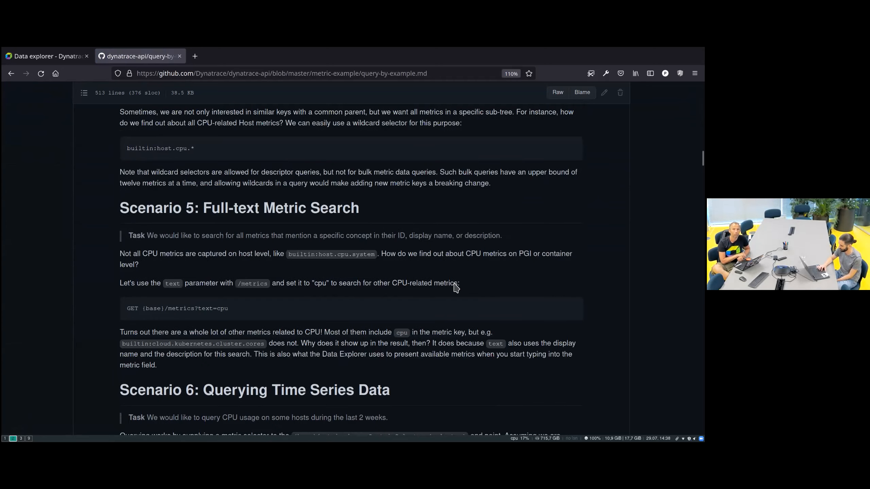
pyautogui.scroll(-6, 476, 286)
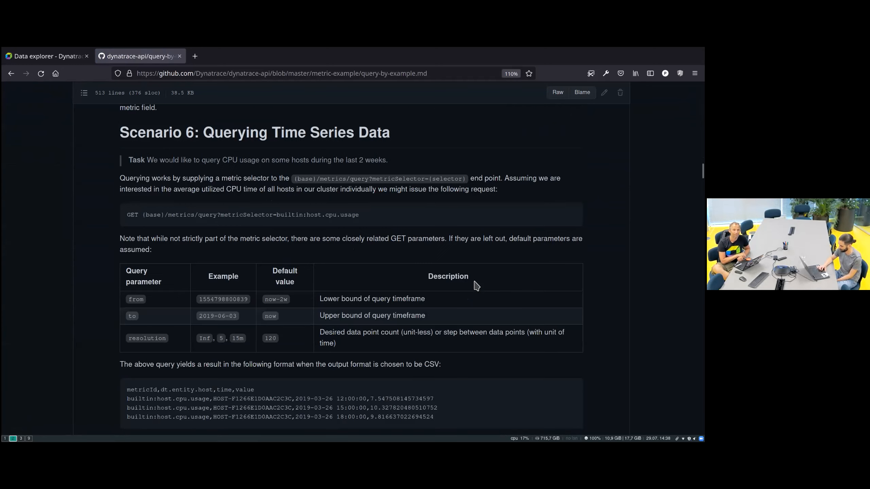
pyautogui.scroll(-5, 516, 271)
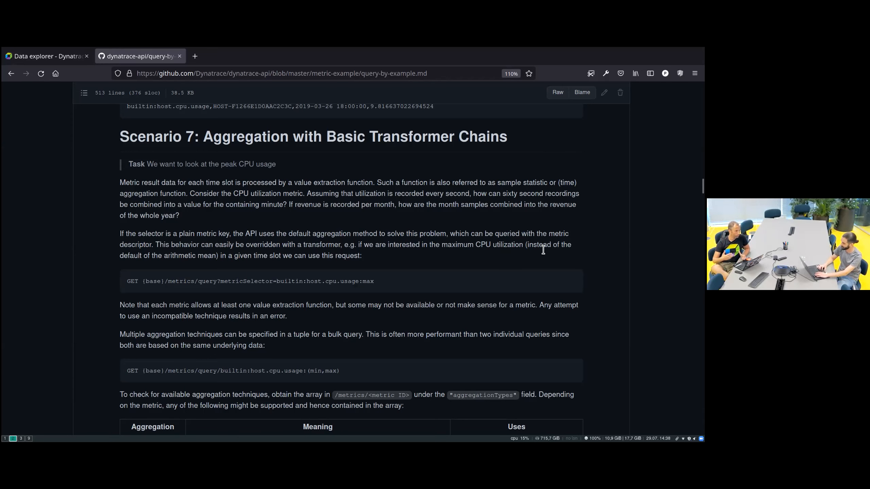
# Switch to the Insomnia API client and add a from query parameter with the value now/d to the GiB request.
pyautogui.press('super+3')
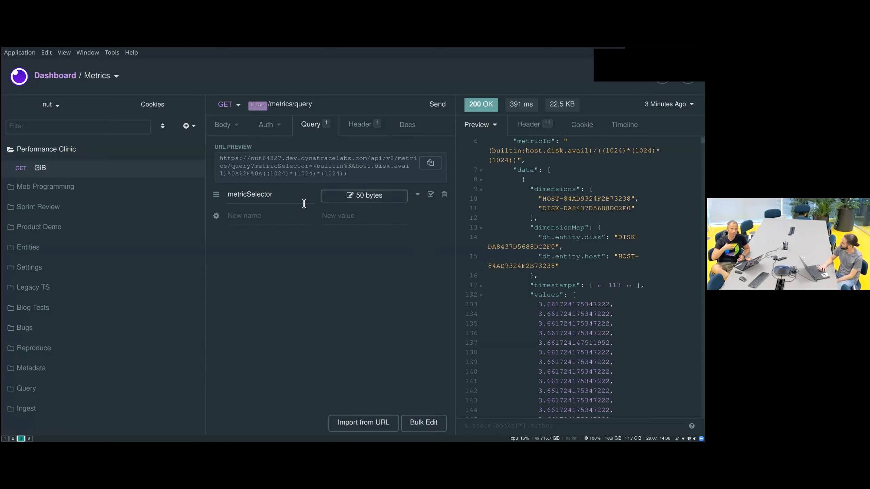
pyautogui.click(288, 213)
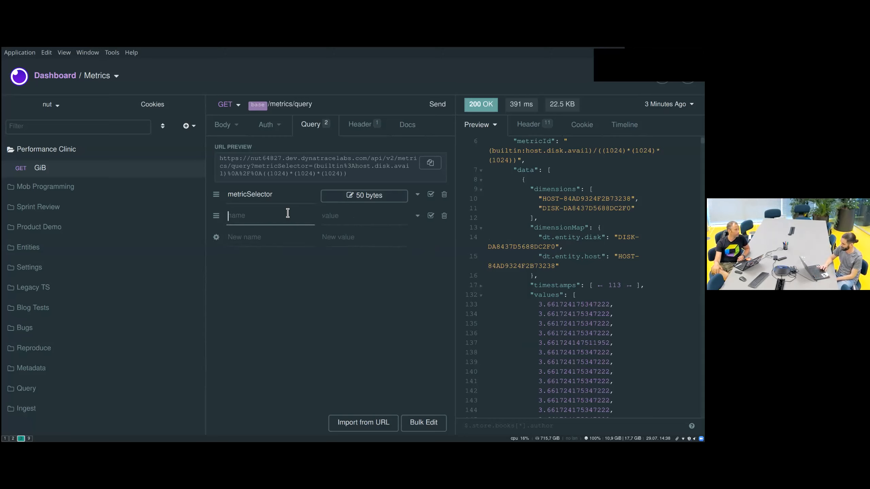
pyautogui.write('from')
pyautogui.press('Tab')
pyautogui.write('now')
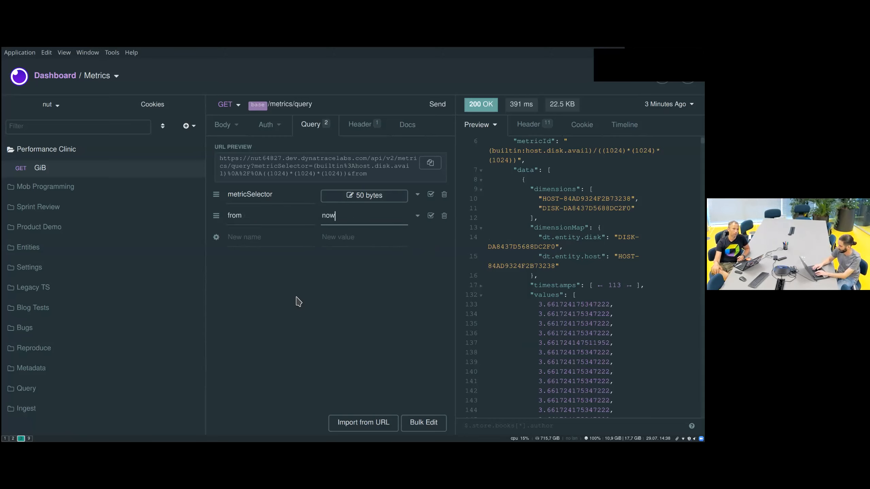
pyautogui.write('/d')
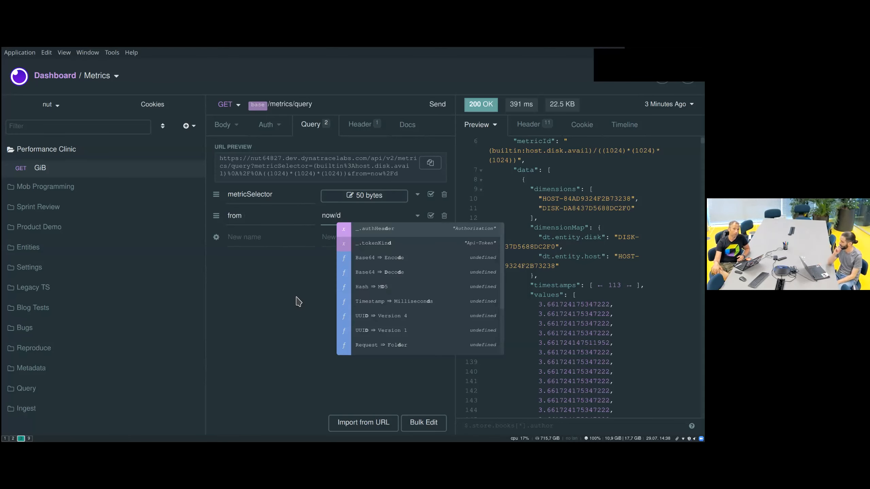
# Add an empty query parameter row and highlight the /d suffix in the from parameter's value.
pyautogui.click(281, 237)
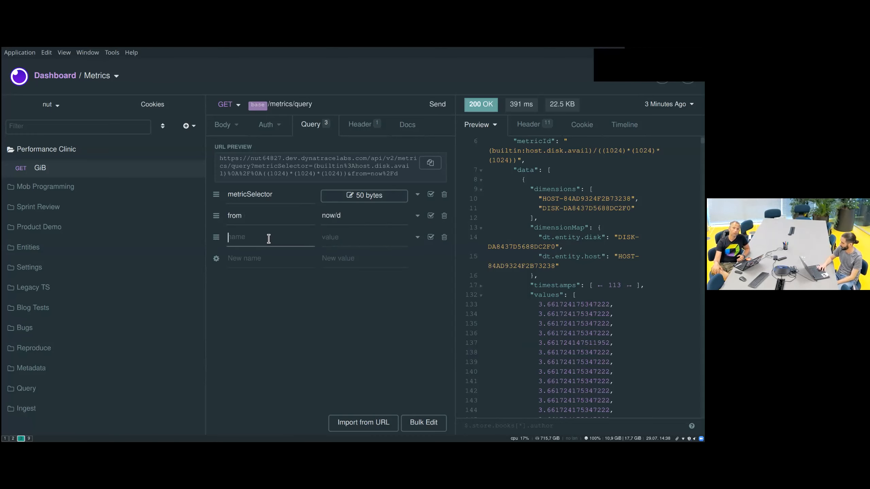
pyautogui.click(346, 218)
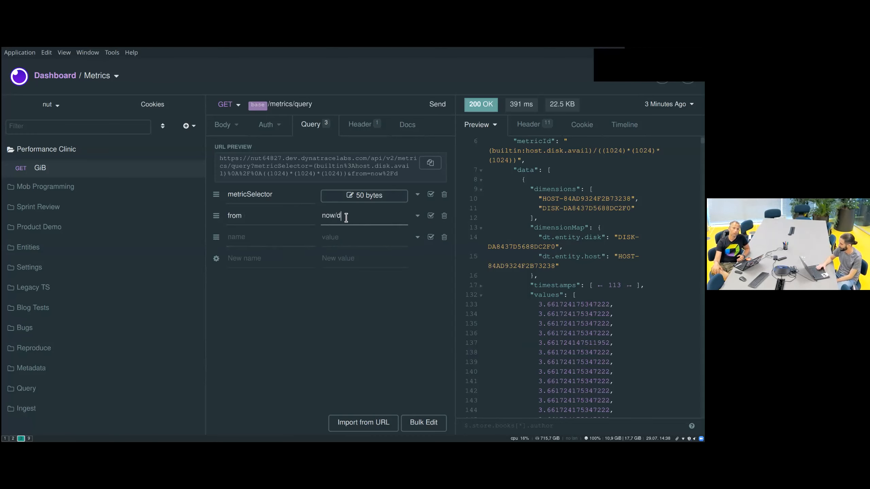
pyautogui.hotkey('shift', 'End')
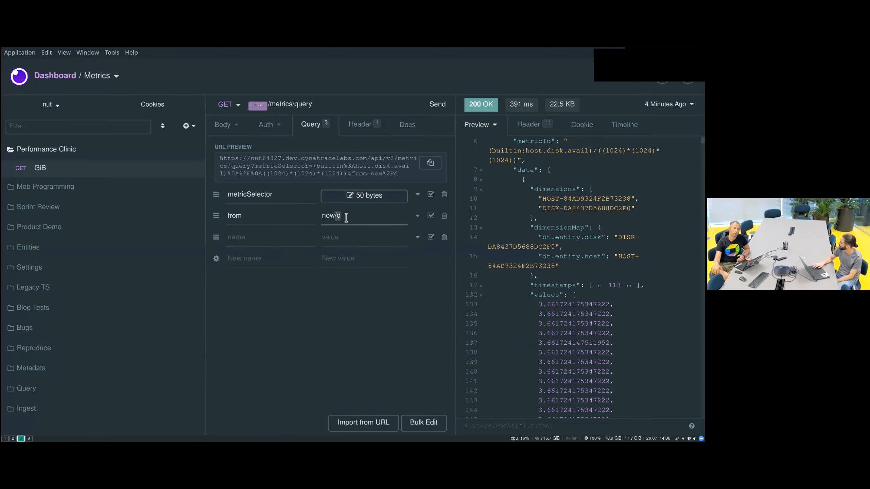
pyautogui.click(362, 219)
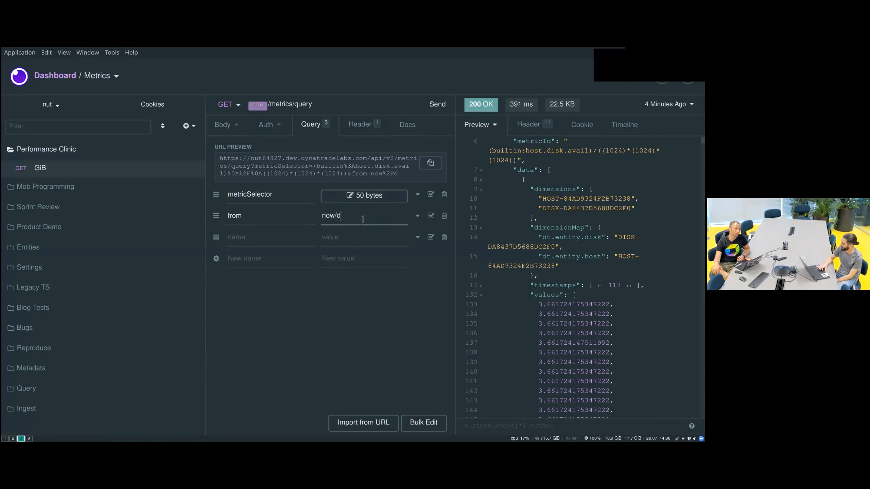
pyautogui.hotkey('shift', 'Left')
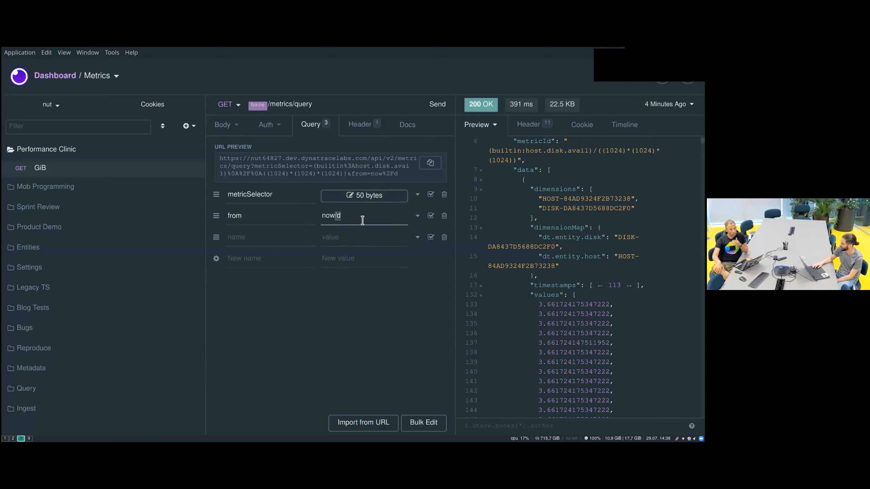
pyautogui.click(347, 217)
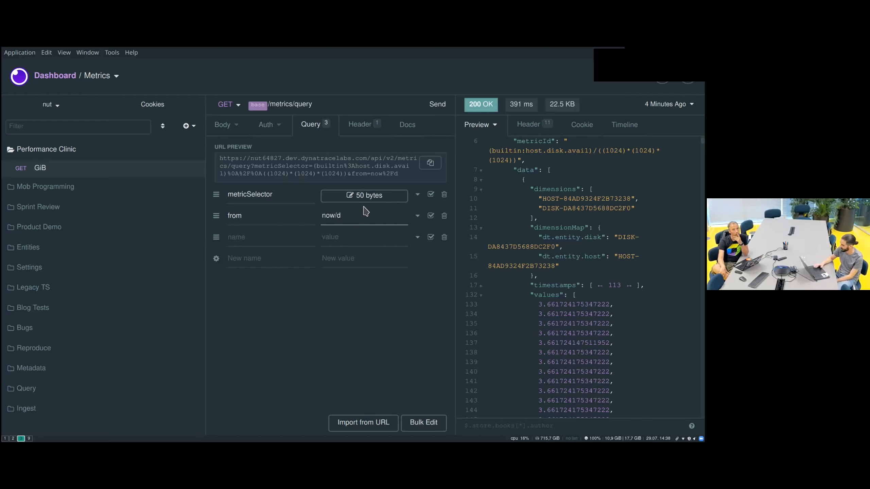
# Fill the empty query parameter row with the name to and the value now/d+3h.
pyautogui.click(284, 235)
pyautogui.write('to')
pyautogui.click(355, 238)
pyautogui.write('now/d+')
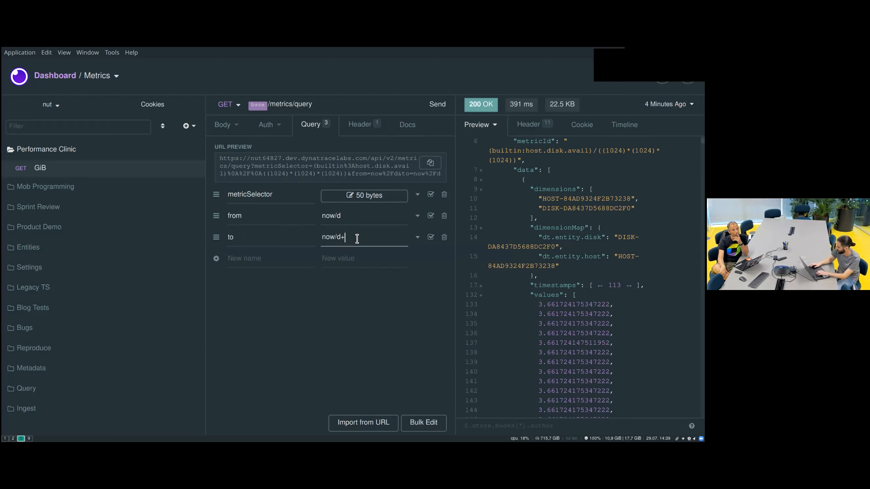
pyautogui.write('3h')
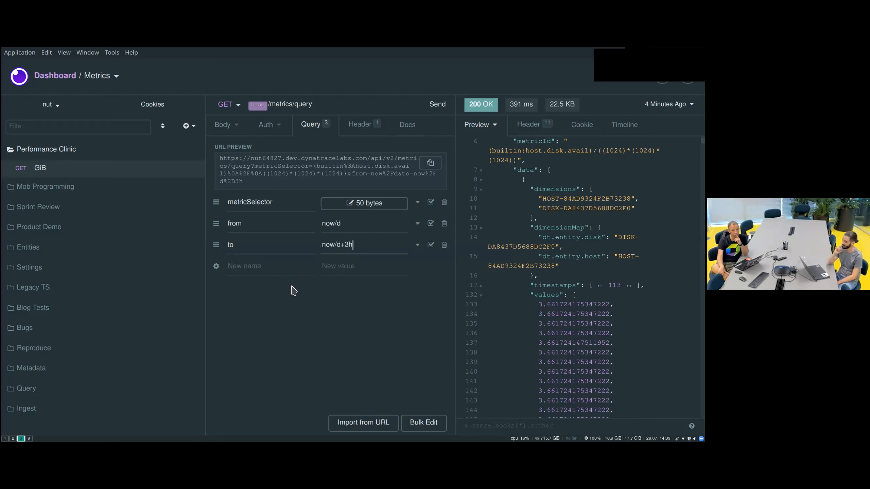
# Set the from parameter's value to now/w, undoing any autocomplete entry inserted by mistake.
pyautogui.click(373, 221)
pyautogui.press('BackSpace')
pyautogui.write('w')
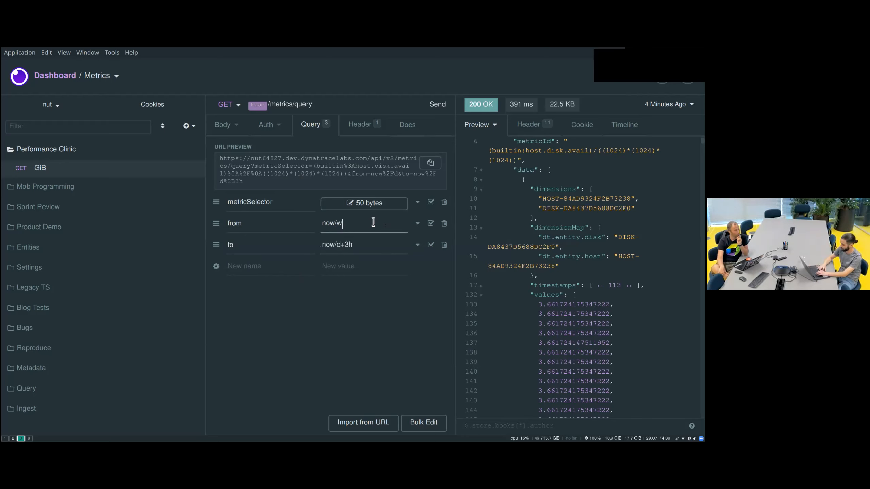
pyautogui.click(344, 252)
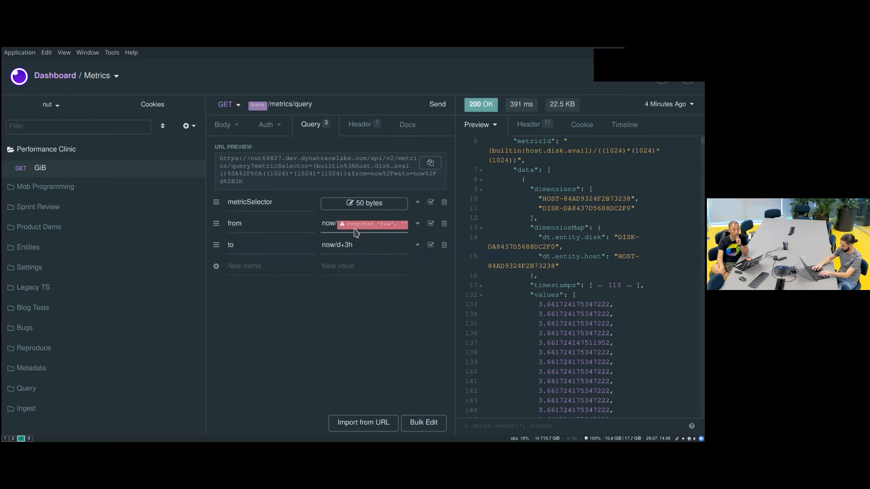
pyautogui.hotkey('ctrl', 'z')
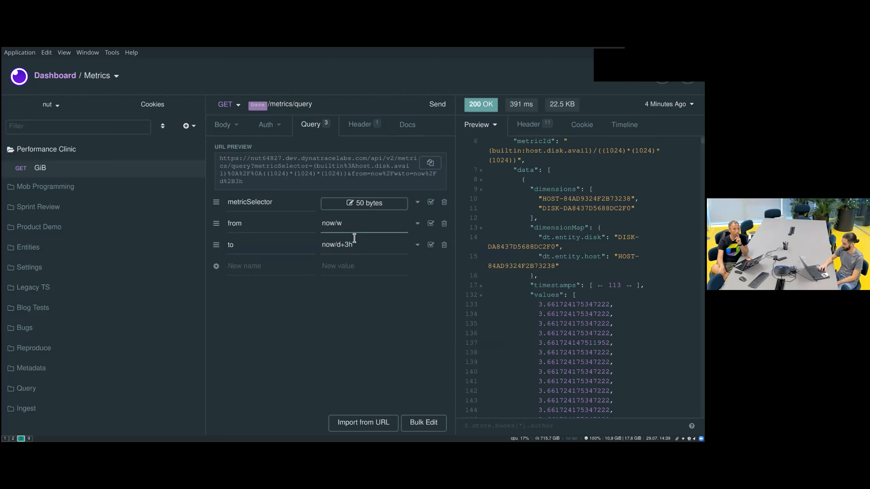
# Add a resolution query parameter with the value h.
pyautogui.click(275, 267)
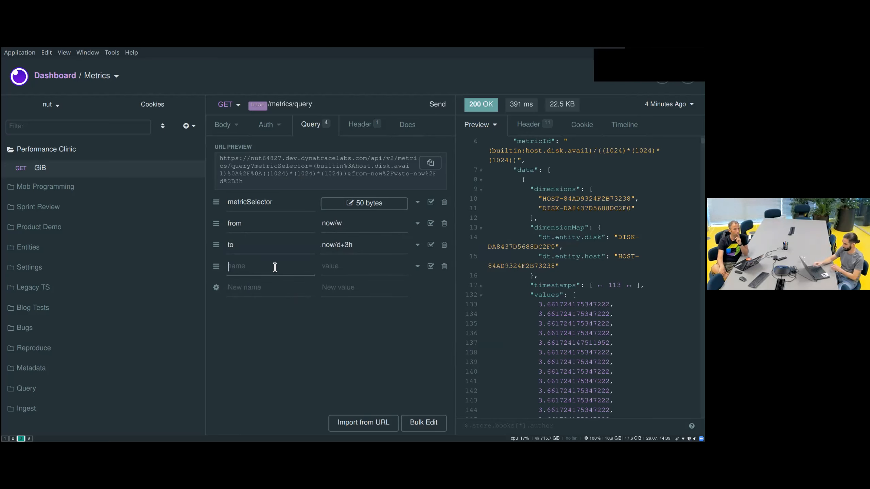
pyautogui.write('resolution')
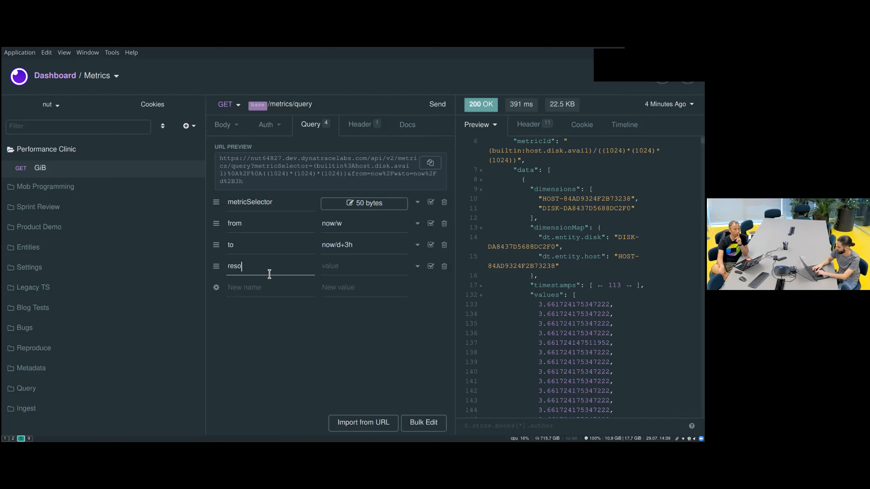
pyautogui.press('Tab')
pyautogui.write('h')
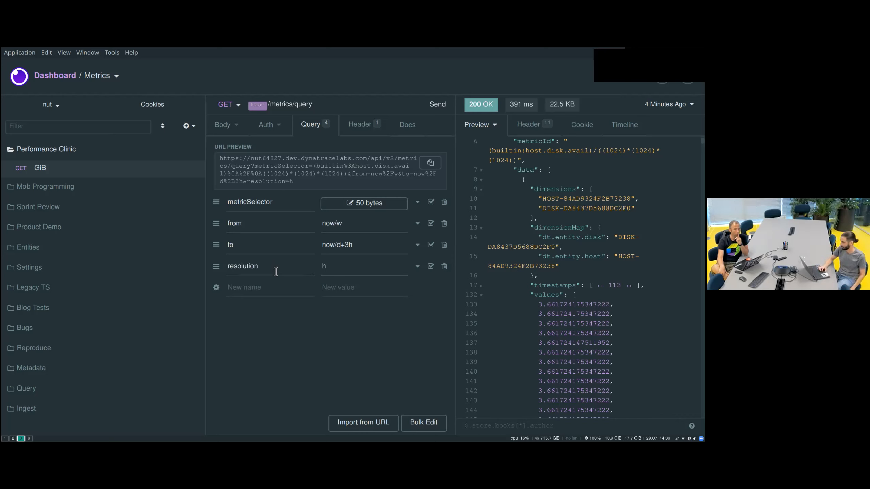
# Add another empty parameter row and set the resolution parameter's value to Inf.
pyautogui.click(257, 294)
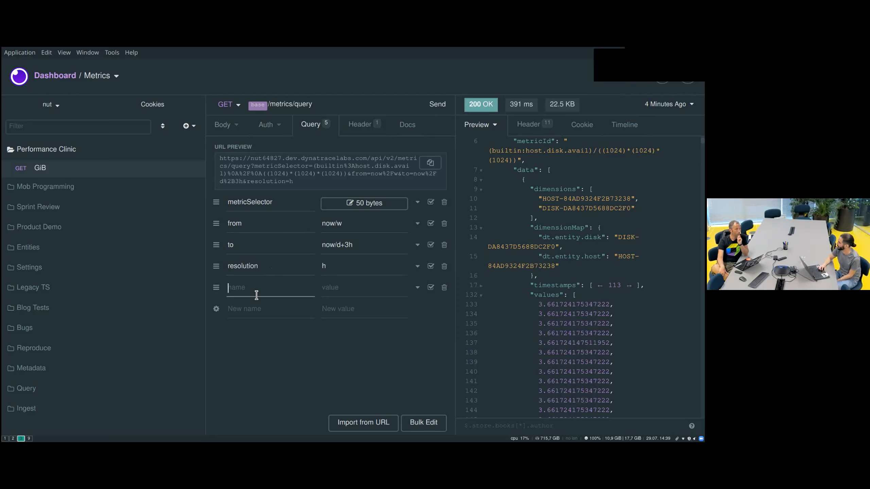
pyautogui.doubleClick(342, 266)
pyautogui.write('Inf')
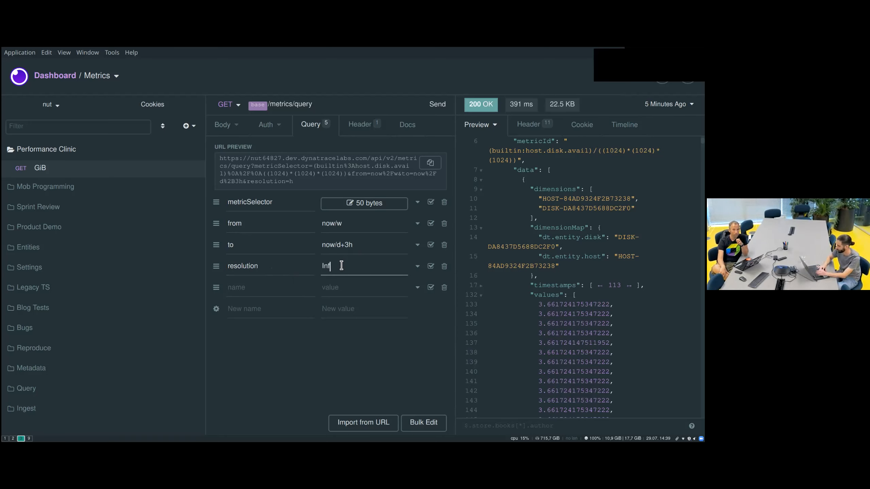
# Add an entitySelector parameter with the value type(HOST),mzName("Performance Clinic") and send the request.
pyautogui.click(281, 292)
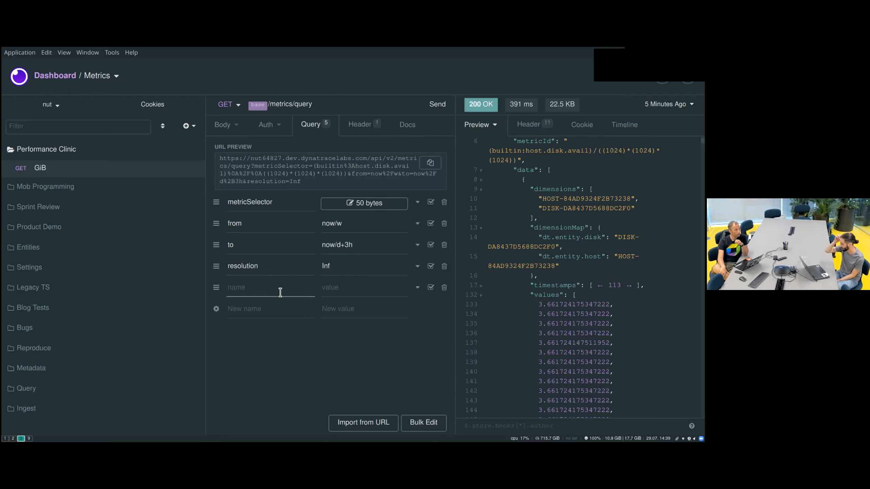
pyautogui.write('e')
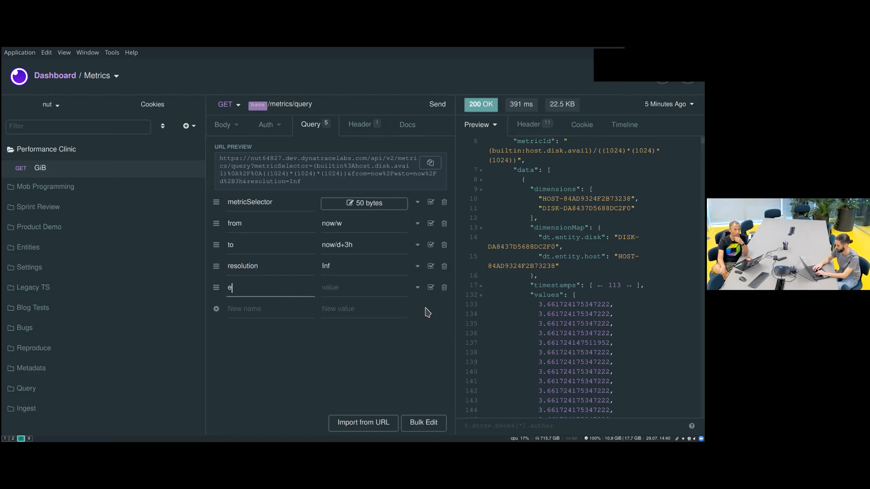
pyautogui.write('ntitySelector')
pyautogui.press('Tab')
pyautogui.write('type(HOST),mzName()')
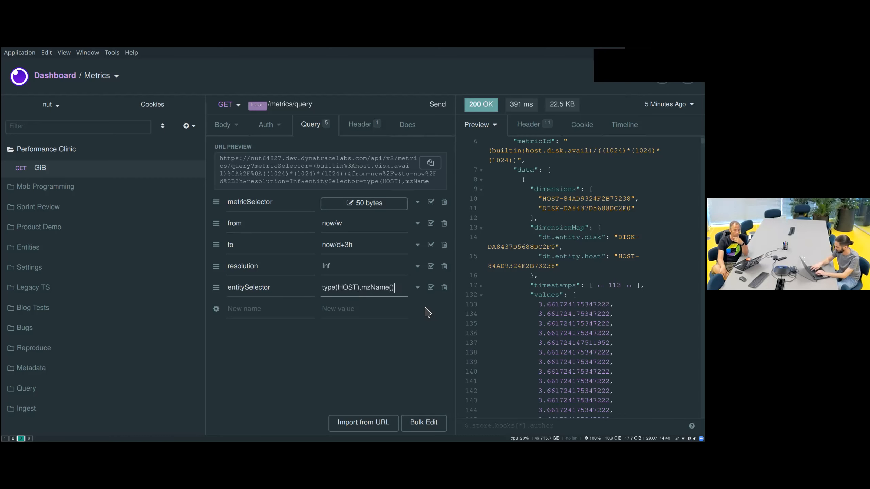
pyautogui.write('"Perform')
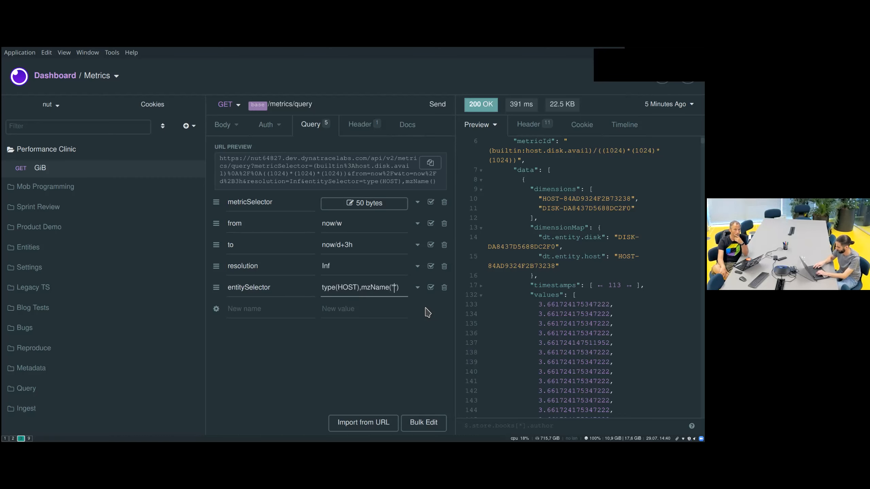
pyautogui.write('ance Clinic')
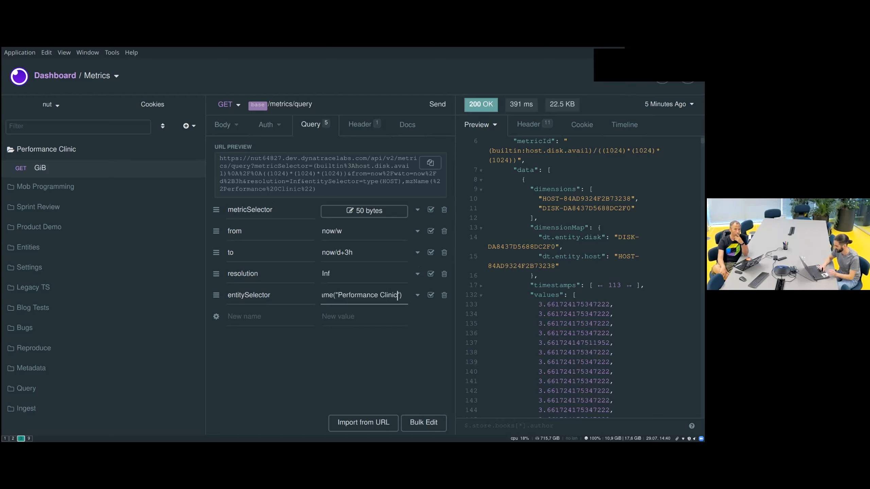
pyautogui.click(445, 110)
pyautogui.click(446, 110)
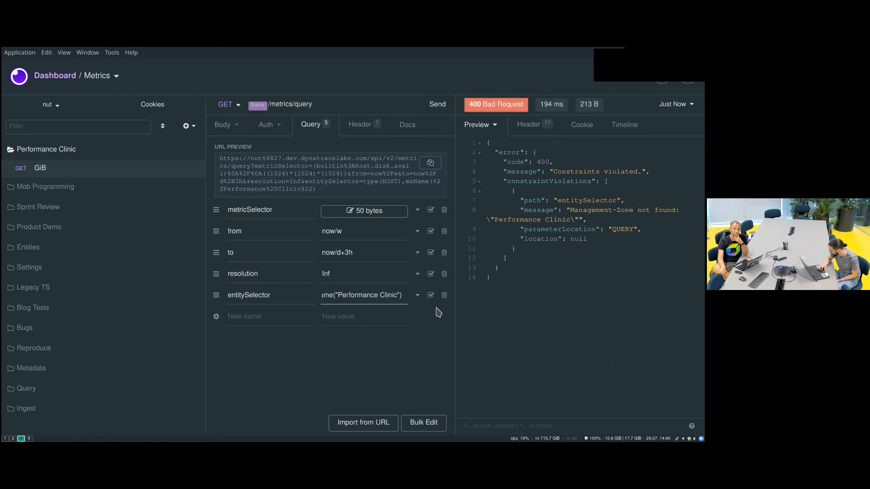
# Change the management zone name in the entitySelector to PerformanceClinic and resend the request.
pyautogui.click(381, 295)
pyautogui.press('BackSpace')
pyautogui.click(441, 104)
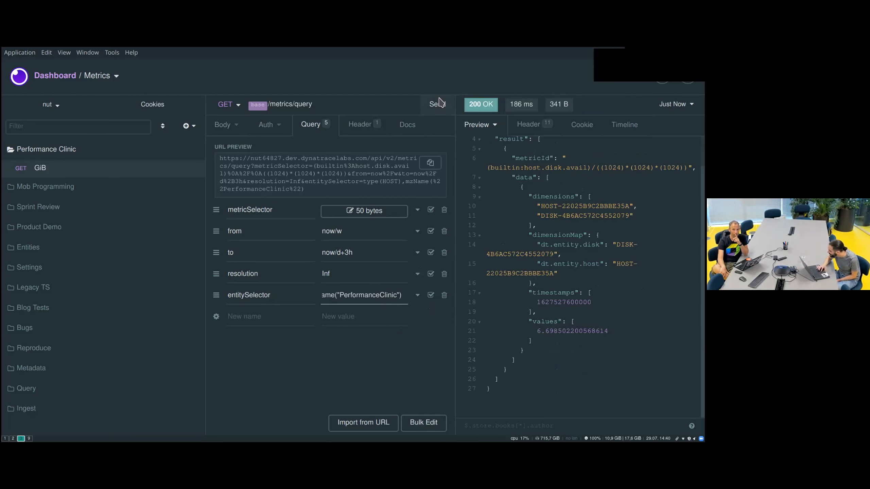
# Examine the totalCount field and the single data value in the JSON response.
pyautogui.scroll(2, 559, 257)
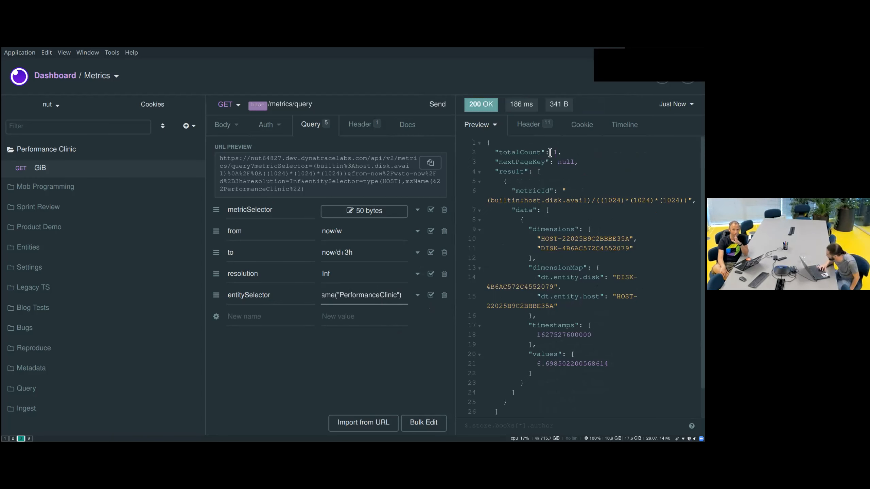
pyautogui.tripleClick(533, 153)
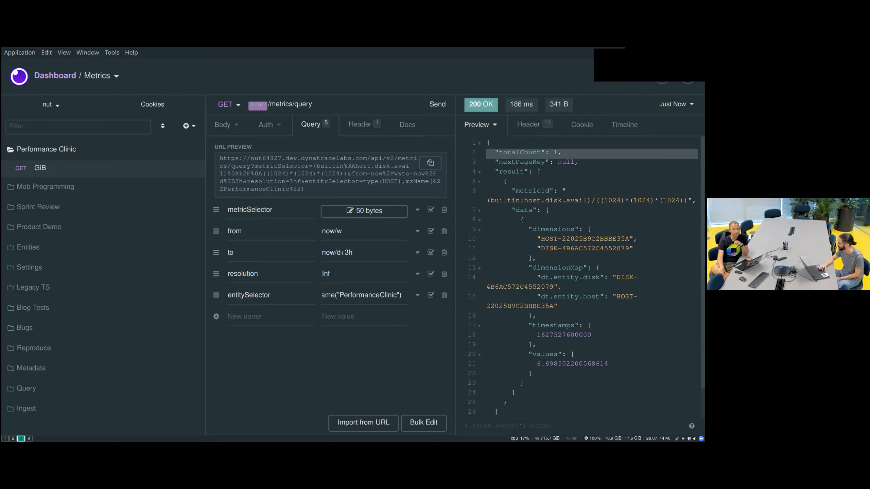
pyautogui.tripleClick(572, 364)
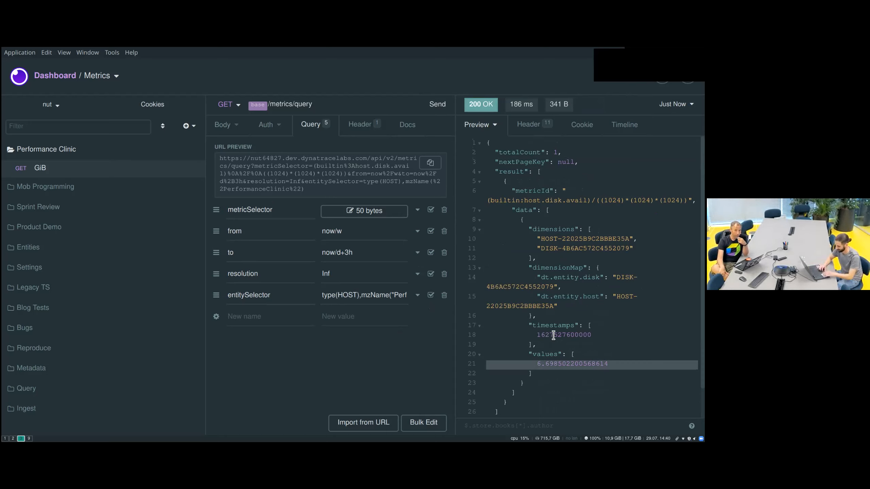
# Switch to the Dynatrace Data explorer in the browser and append a colon to metric B's expression to begin a transformer.
pyautogui.press('super+2')
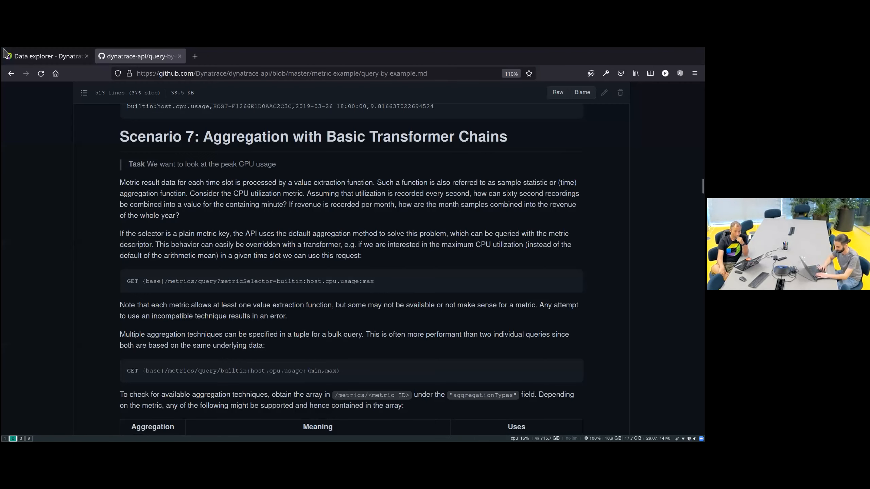
pyautogui.click(35, 57)
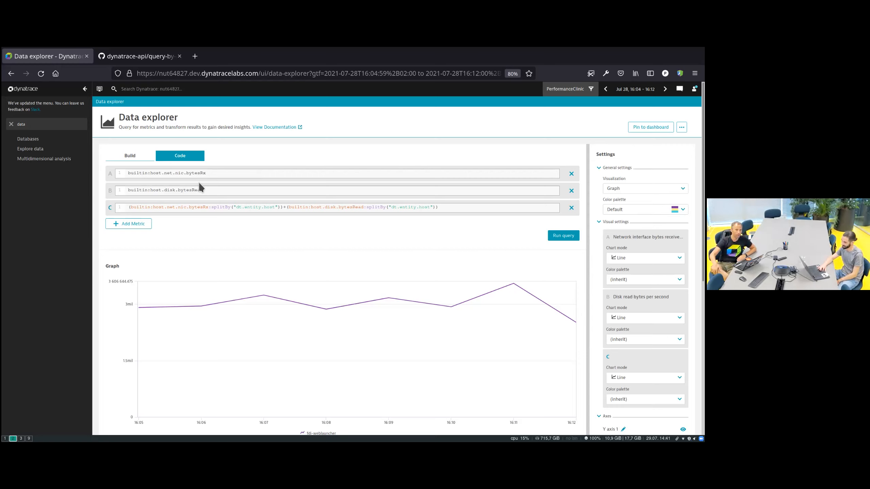
pyautogui.click(220, 192)
pyautogui.write(':')
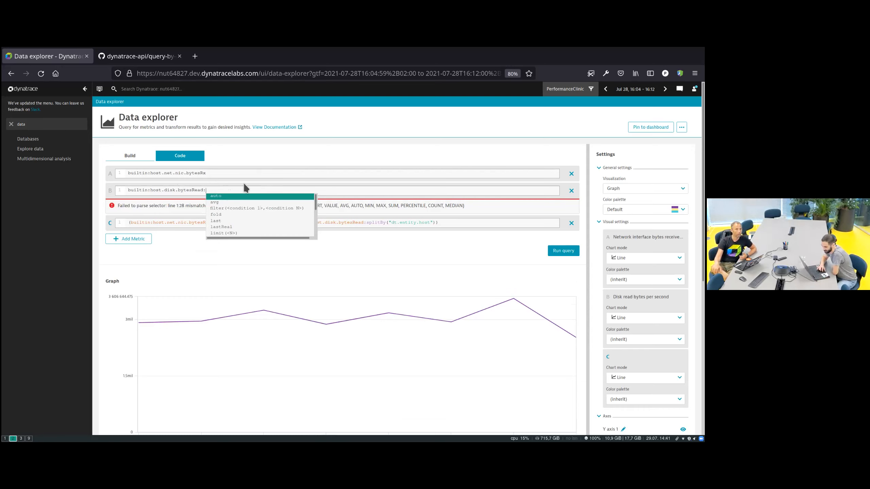
# Disable metric C, enable metric B and place the cursor at the end of metric B's expression.
pyautogui.click(221, 190)
pyautogui.click(111, 224)
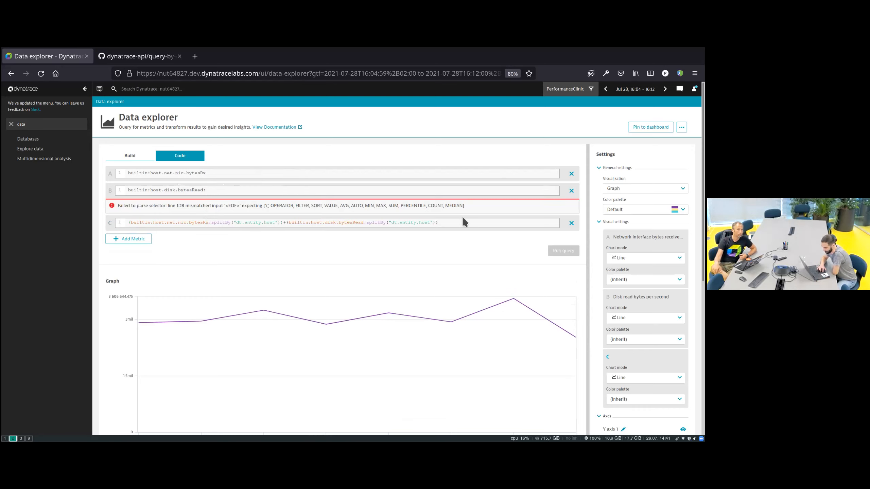
pyautogui.click(111, 191)
pyautogui.click(227, 190)
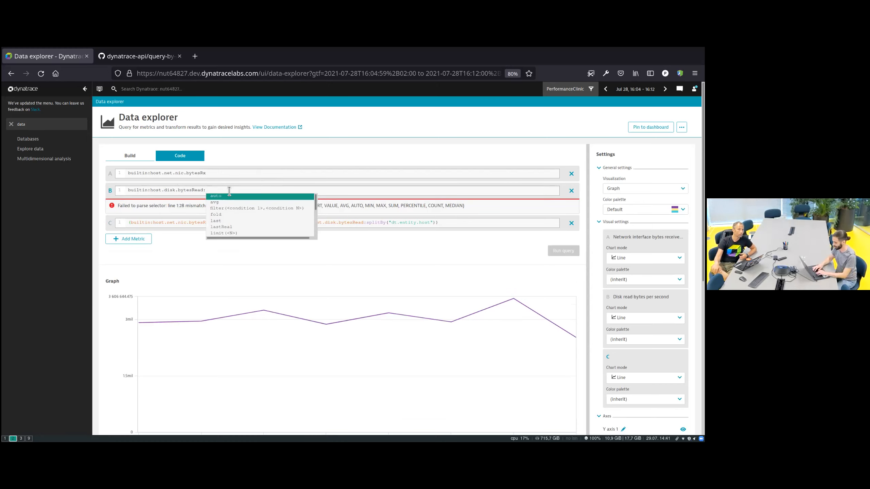
# Add the transformer sort(value(max,descending)) to metric B's disk bytesRead expression.
pyautogui.write('sor')
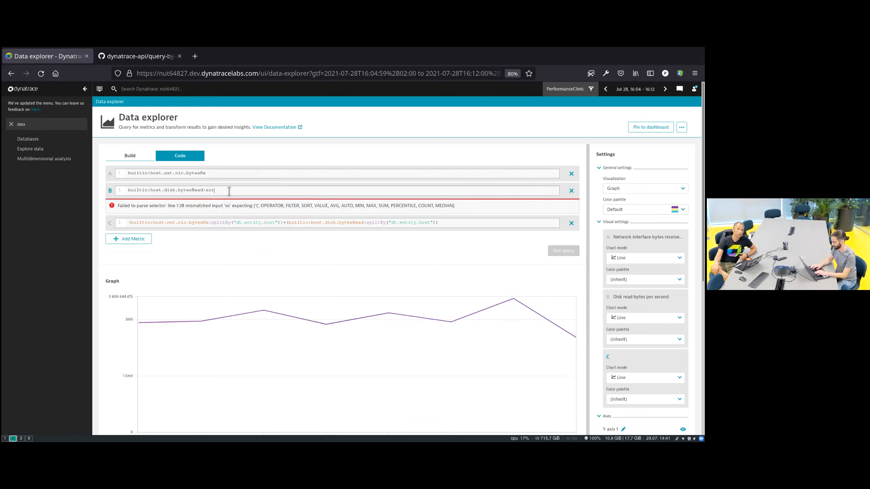
pyautogui.press('Return')
pyautogui.write('value(')
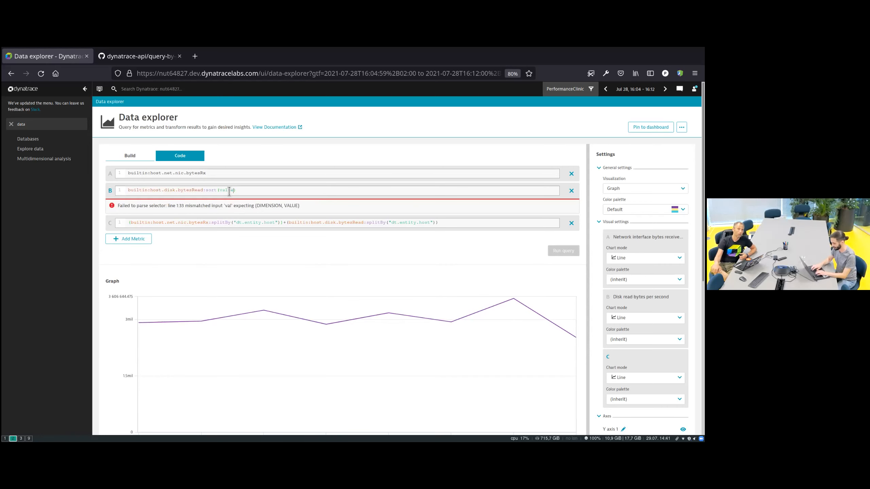
pyautogui.write('m')
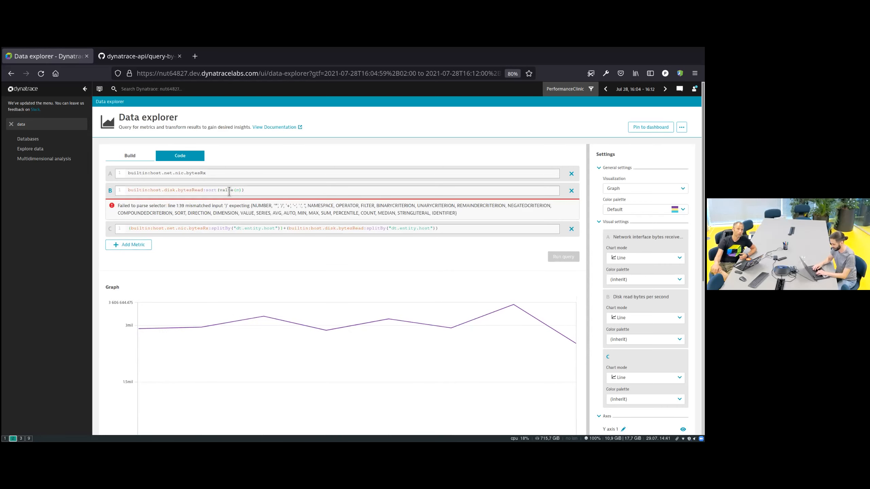
pyautogui.write('ax,')
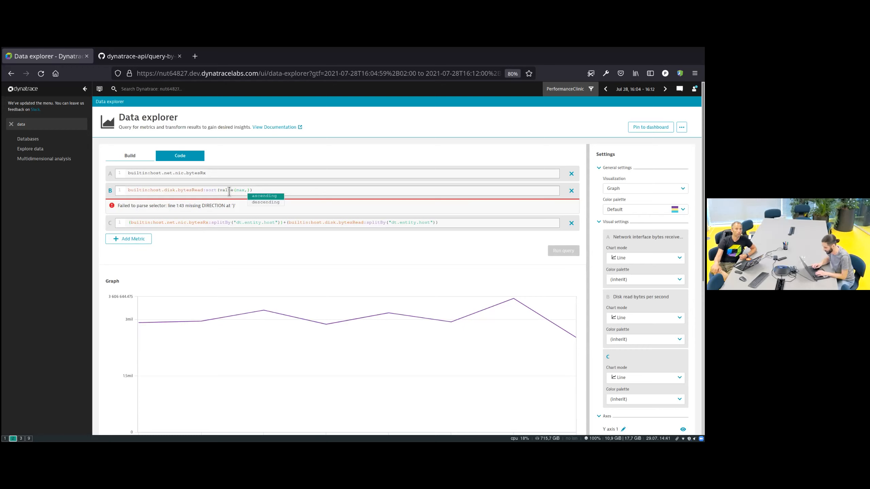
pyautogui.press('Down')
pyautogui.press('Return')
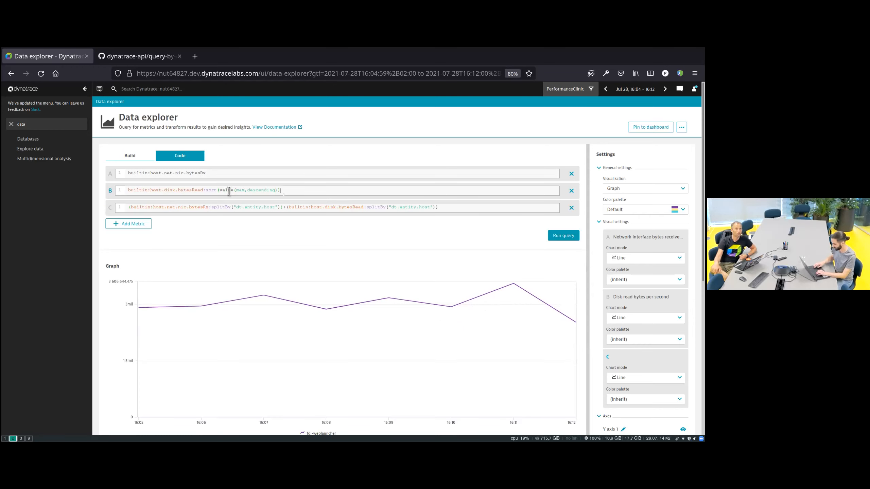
# Append :limit(3) to metric B's sorted expression, run the query and view the graph.
pyautogui.write(':limit(')
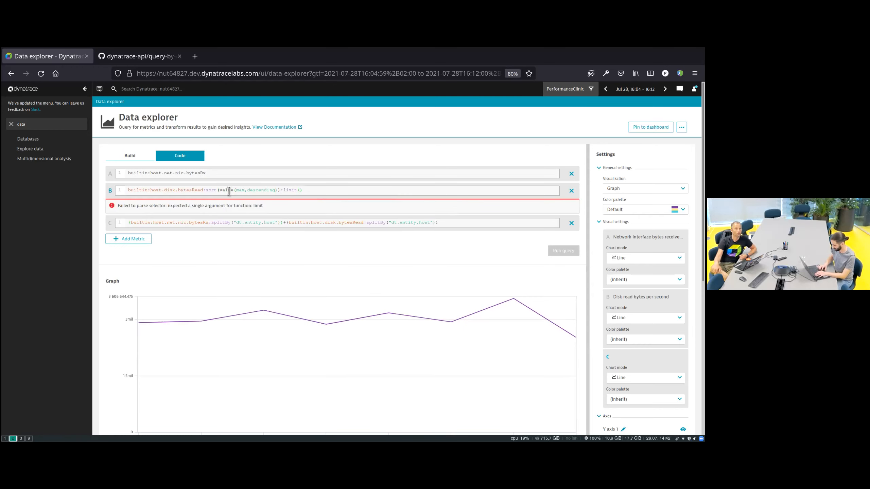
pyautogui.write('3')
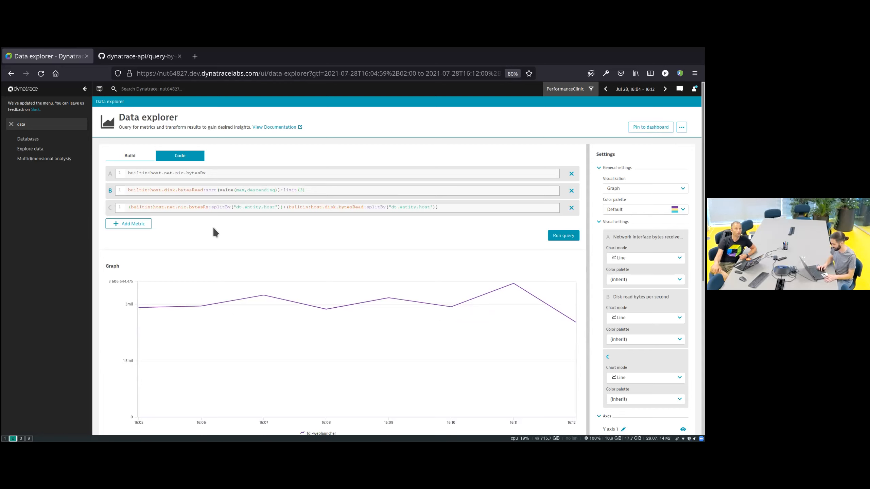
pyautogui.click(561, 237)
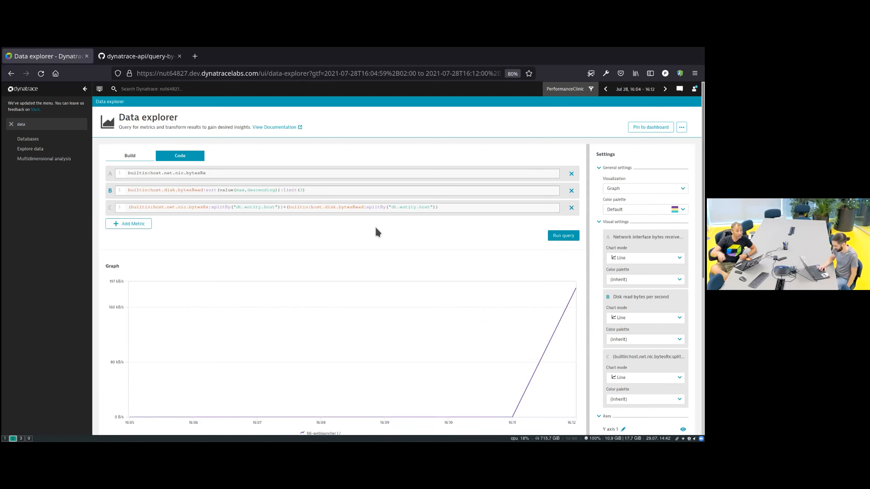
pyautogui.scroll(-1, 375, 228)
pyautogui.scroll(1, 376, 228)
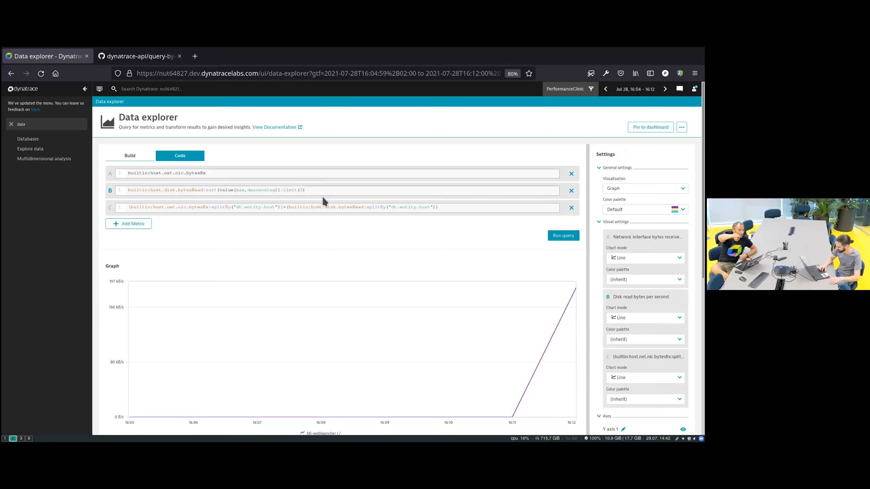
# Replace metric B's sort and limit transformers with filter(in("dt.entity.host",entitySelector(""))).
pyautogui.moveTo(207, 190); pyautogui.dragTo(327, 197)
pyautogui.write('fil')
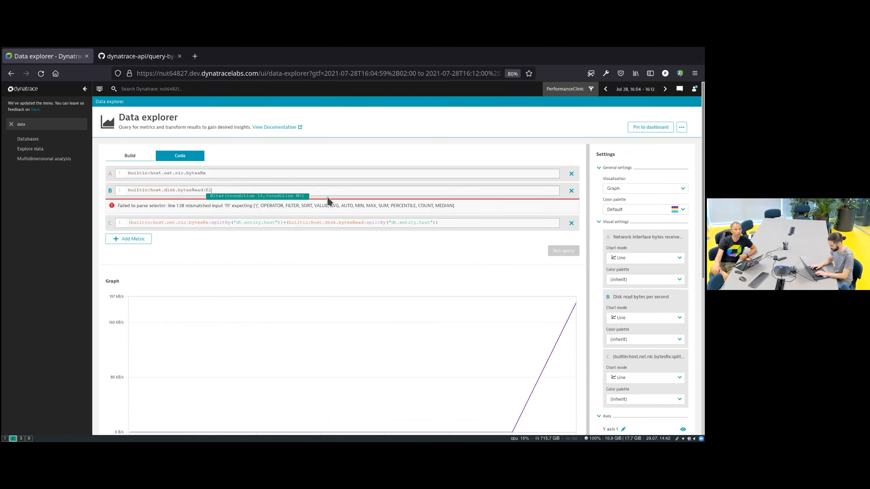
pyautogui.press('Return')
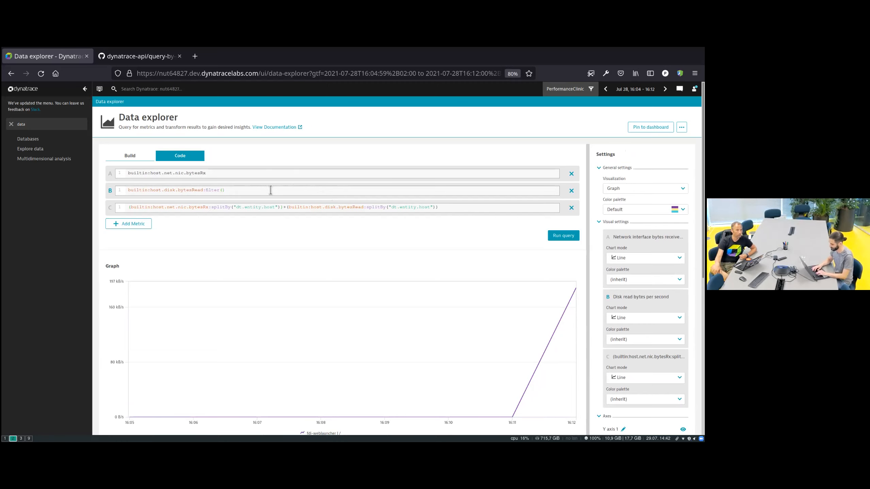
pyautogui.write('in("",entitySelector("')
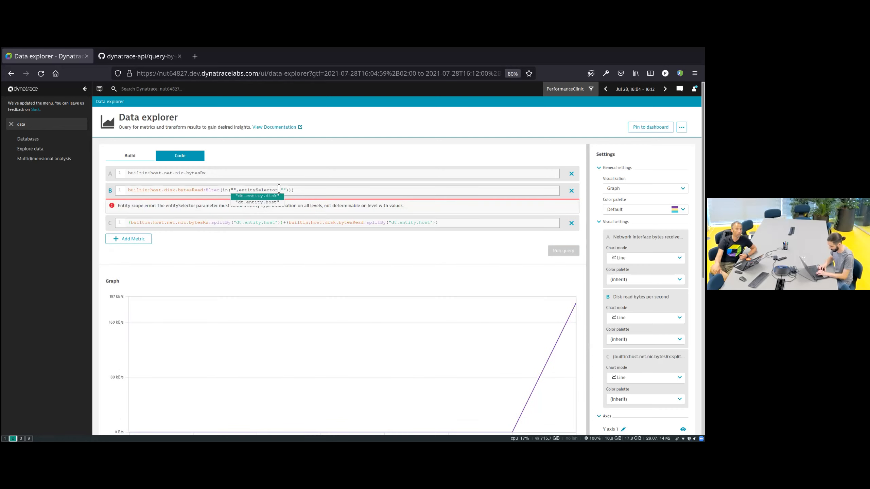
pyautogui.click(264, 202)
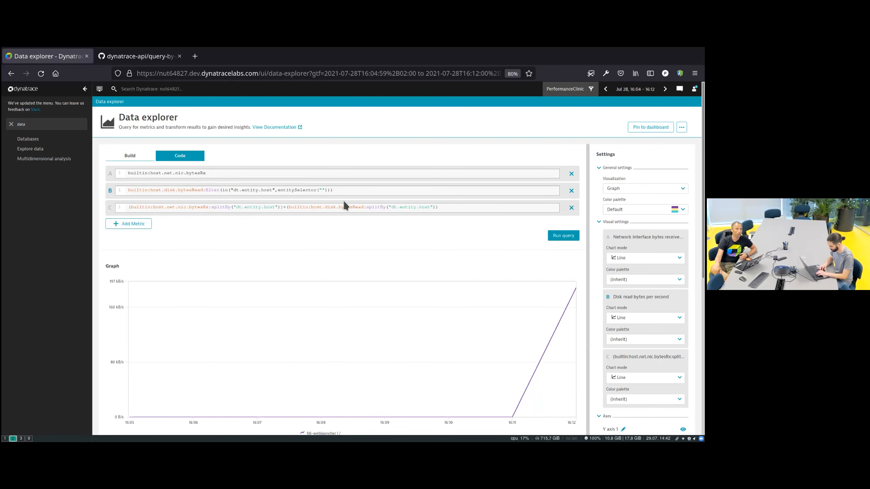
# Set the entity selector in metric B's filter to type(HOST) and run the query.
pyautogui.click(322, 190)
pyautogui.write('type(HOST),')
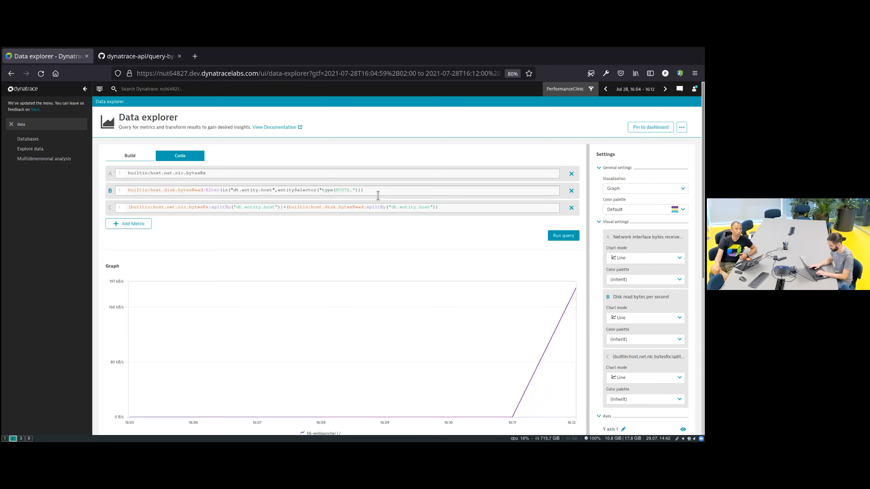
pyautogui.click(369, 191)
pyautogui.click(561, 236)
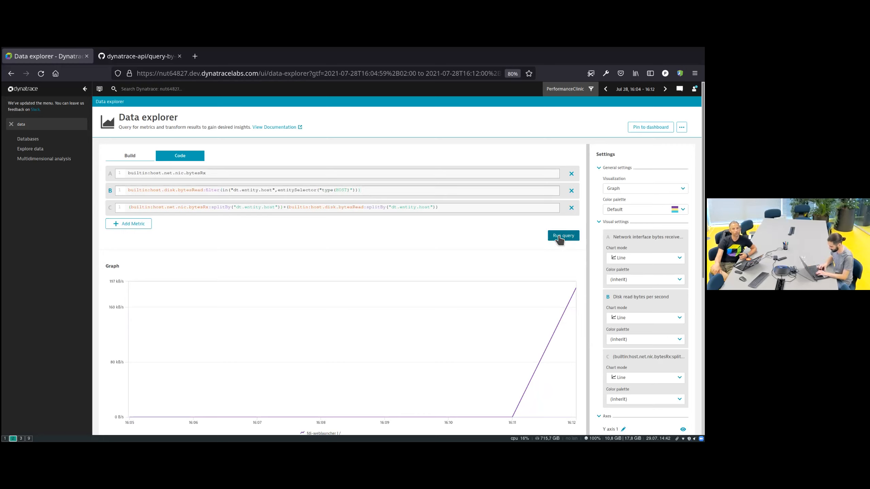